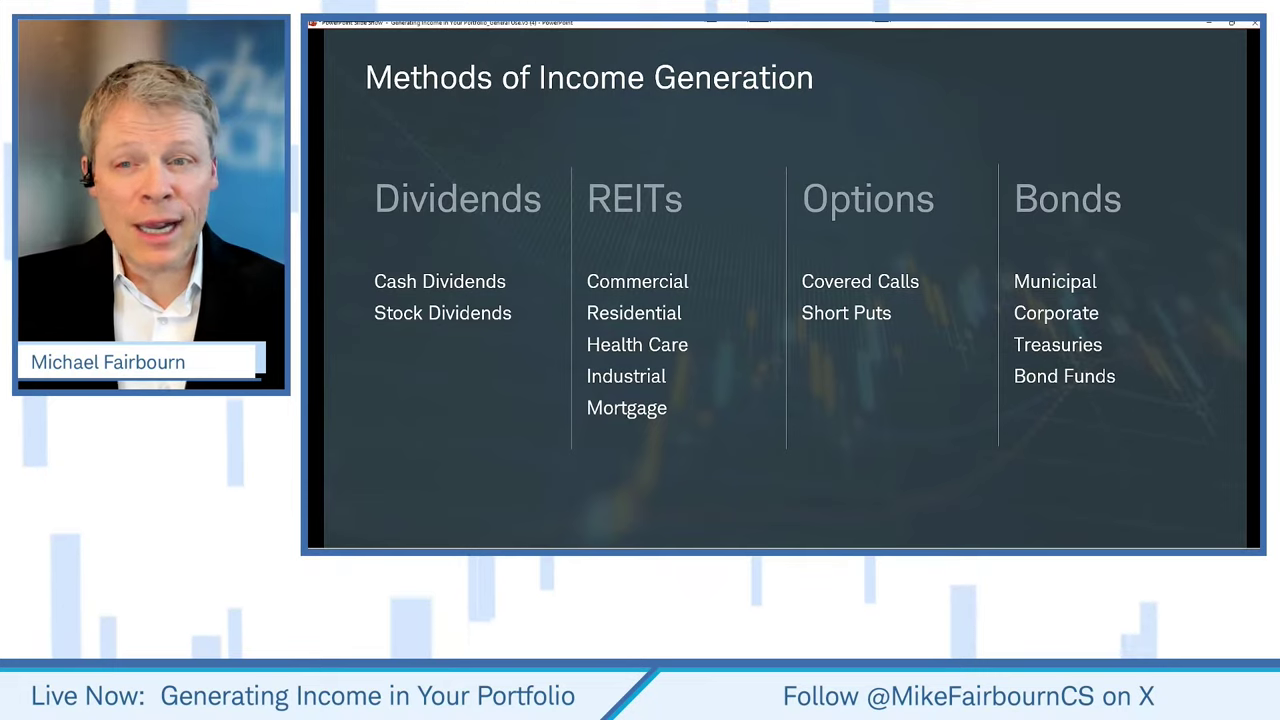
Switch from the PowerPoint slideshow to the thinkorswim one-year SPX chart
{"action": "key", "text": "alt+Tab"}
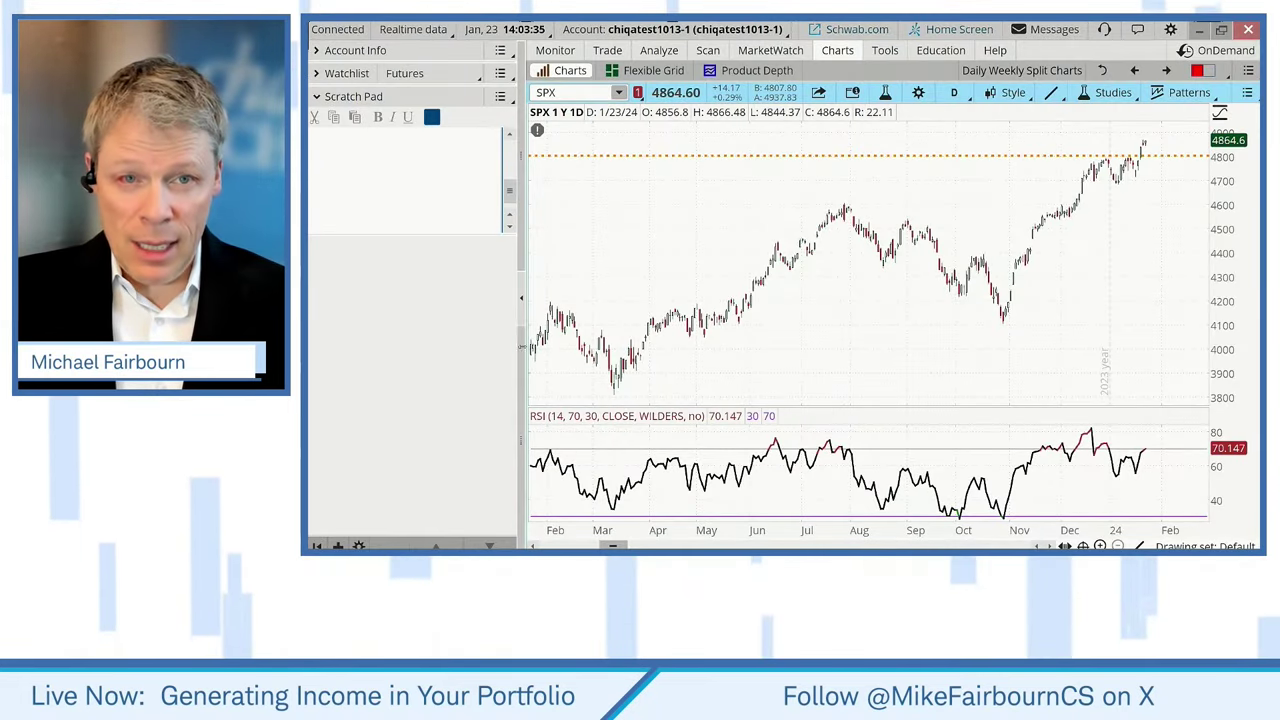
Widen the SPX chart, zoom it to the last eight months, and sketch freehand arrows
{"action": "left_click", "coordinate": [521, 298]}
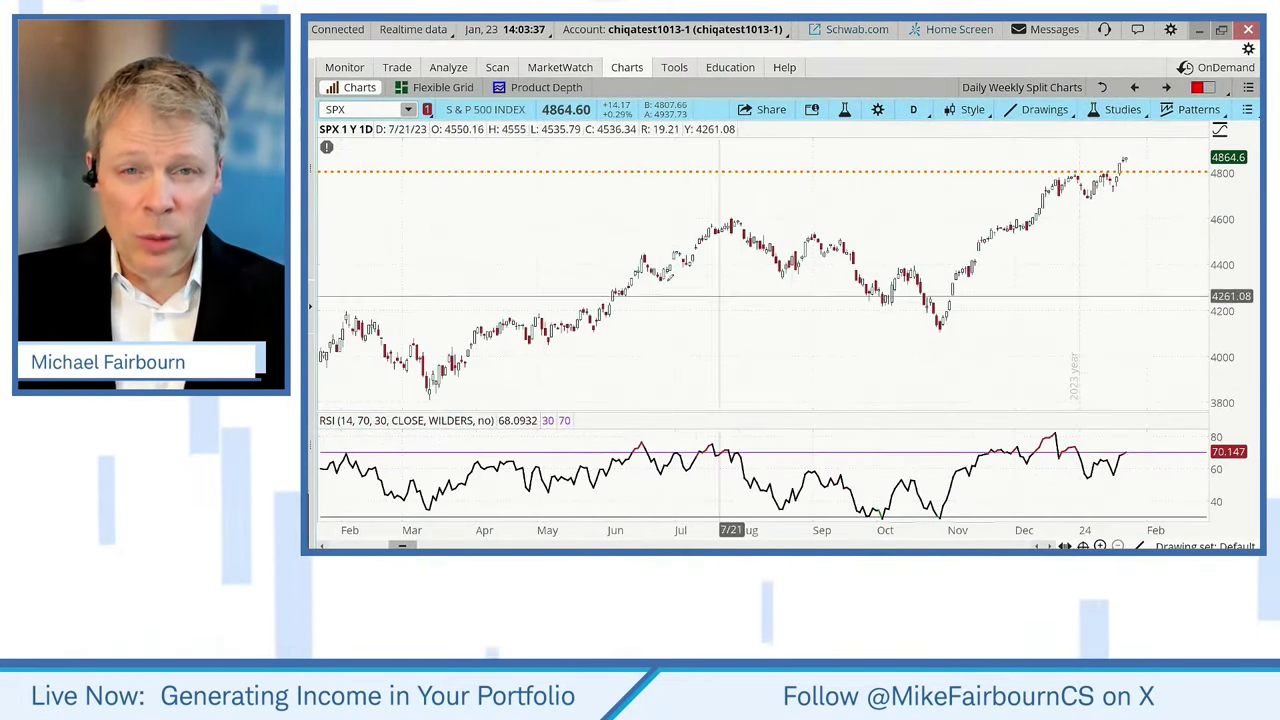
{"action": "left_click_drag", "start_coordinate": [565, 375], "coordinate": [1169, 376]}
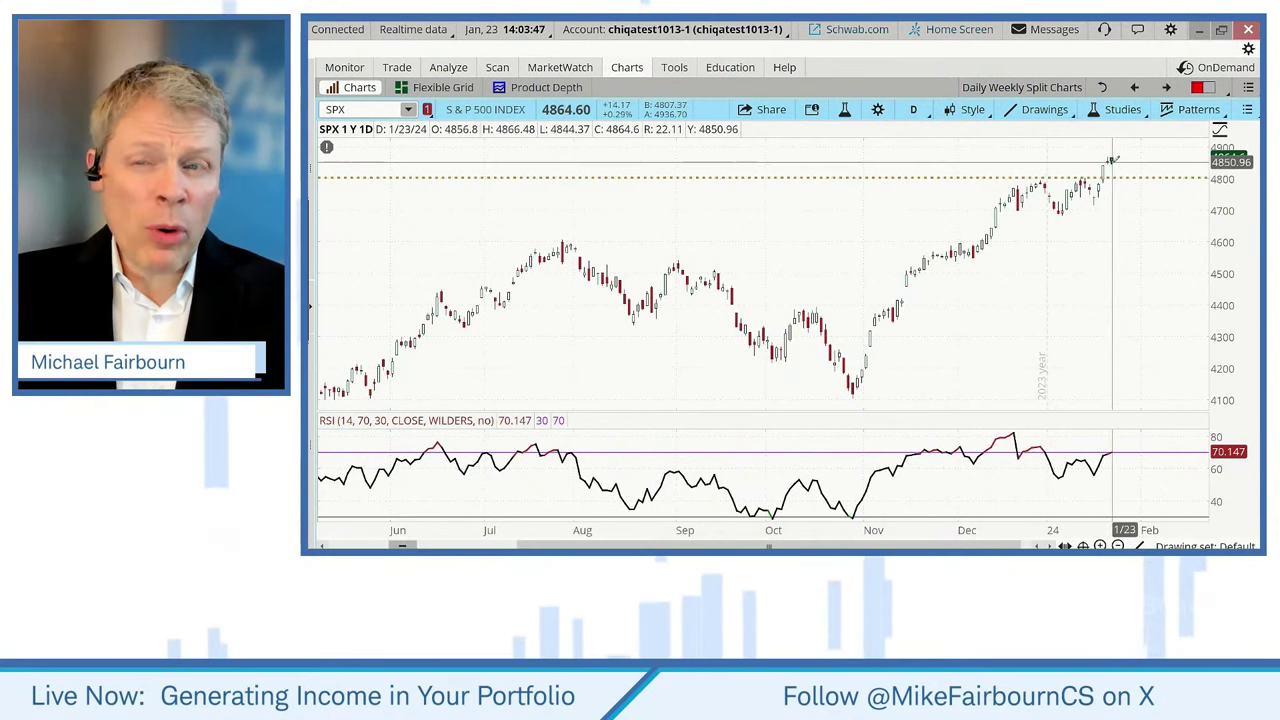
{"action": "mouse_move", "coordinate": [695, 110]}
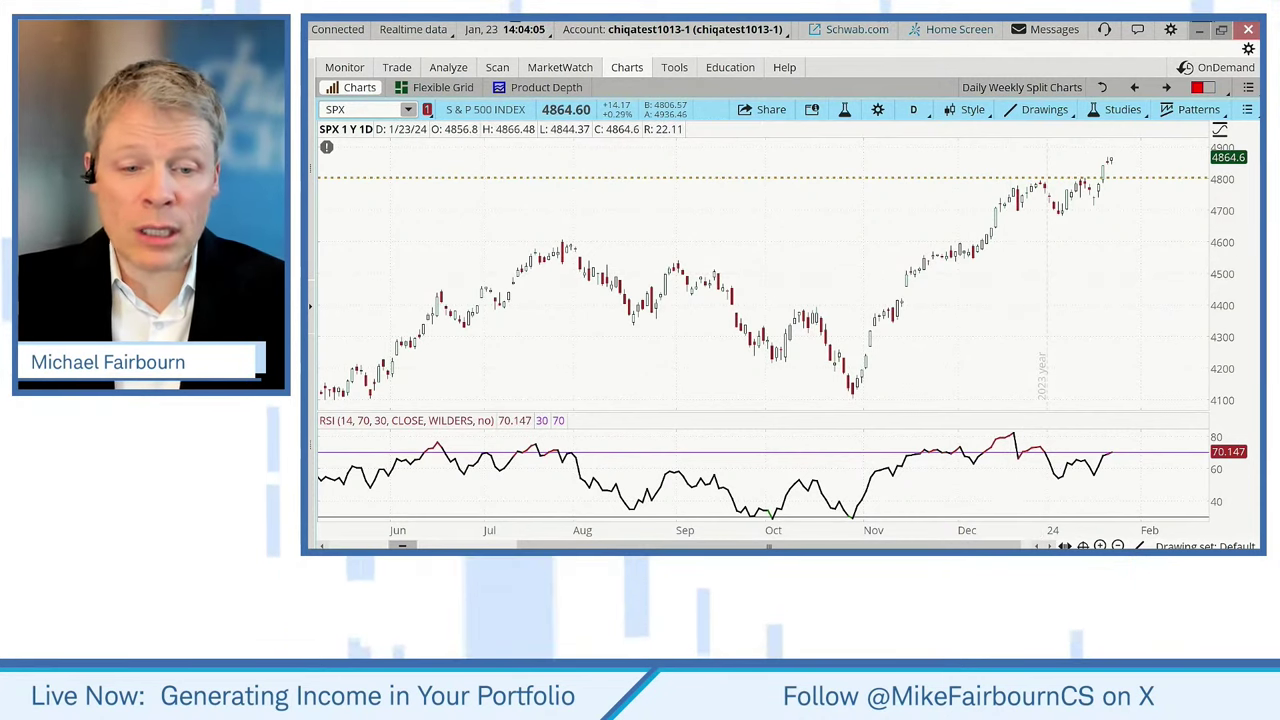
{"action": "mouse_move", "coordinate": [1097, 182]}
{"action": "left_mouse_down"}
{"action": "mouse_move", "coordinate": [1100, 157]}
{"action": "mouse_move", "coordinate": [1134, 137]}
{"action": "mouse_move", "coordinate": [1141, 148]}
{"action": "left_mouse_up"}
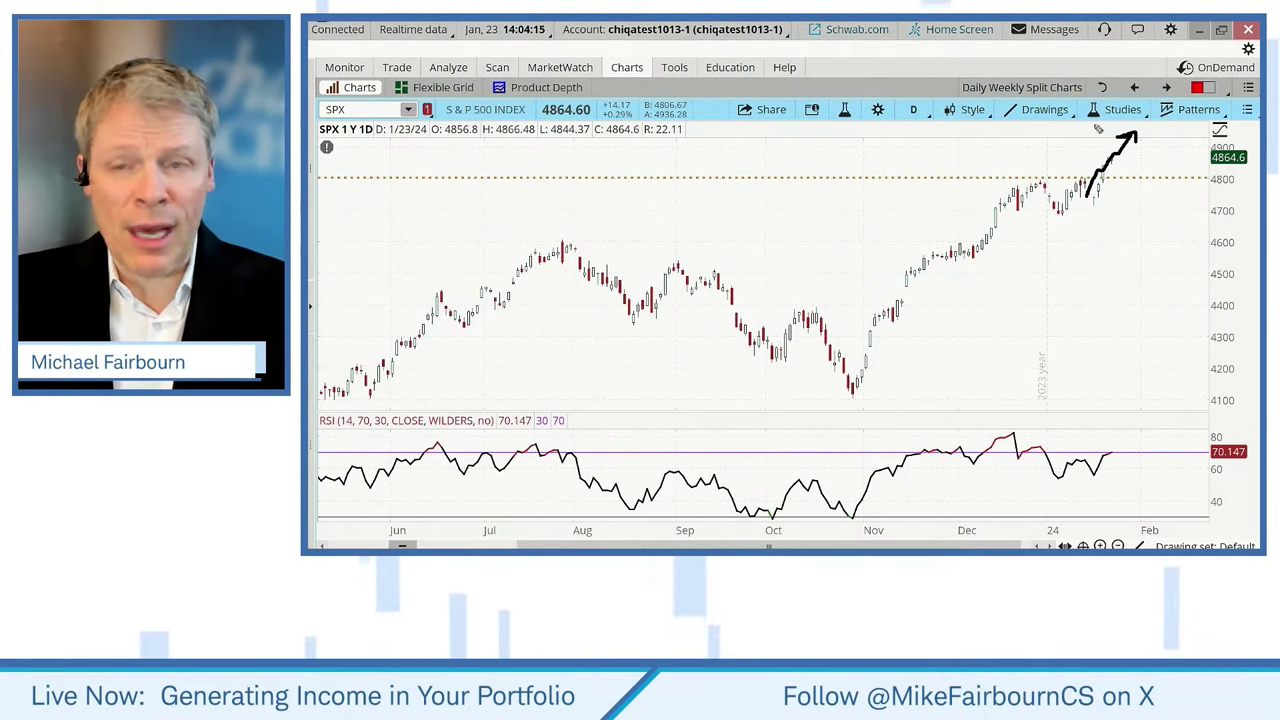
{"action": "left_click_drag", "start_coordinate": [1020, 157], "coordinate": [1082, 176]}
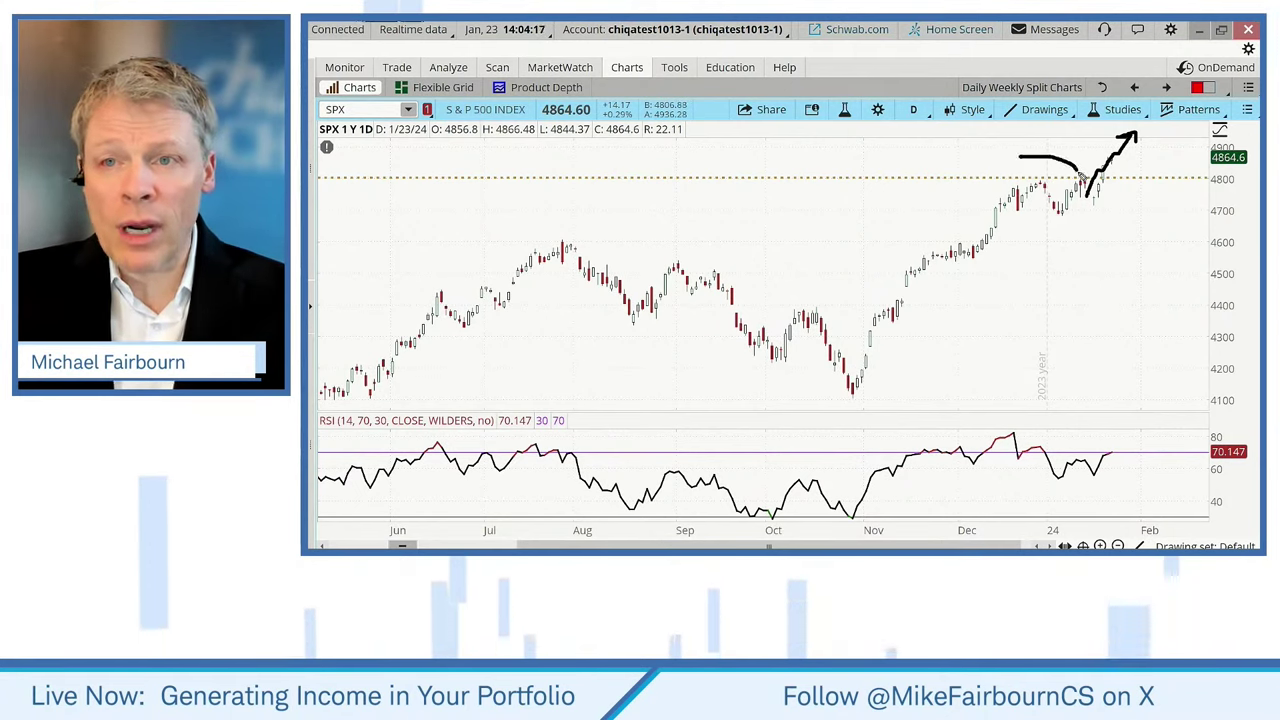
{"action": "mouse_move", "coordinate": [1082, 180]}
{"action": "left_mouse_down"}
{"action": "mouse_move", "coordinate": [1093, 203]}
{"action": "mouse_move", "coordinate": [1046, 192]}
{"action": "mouse_move", "coordinate": [1068, 218]}
{"action": "left_mouse_up"}
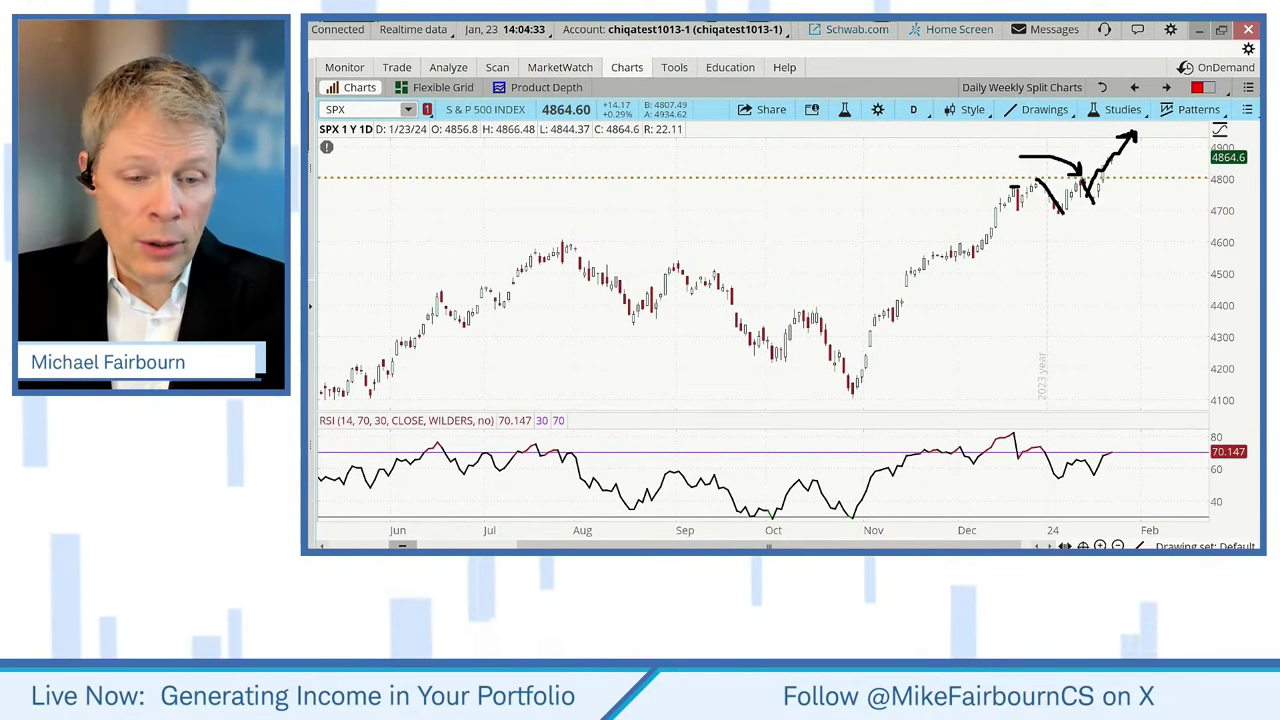
Erase the sketches, then redraw a curved arrow and a line along 4800
{"action": "key", "text": "Escape"}
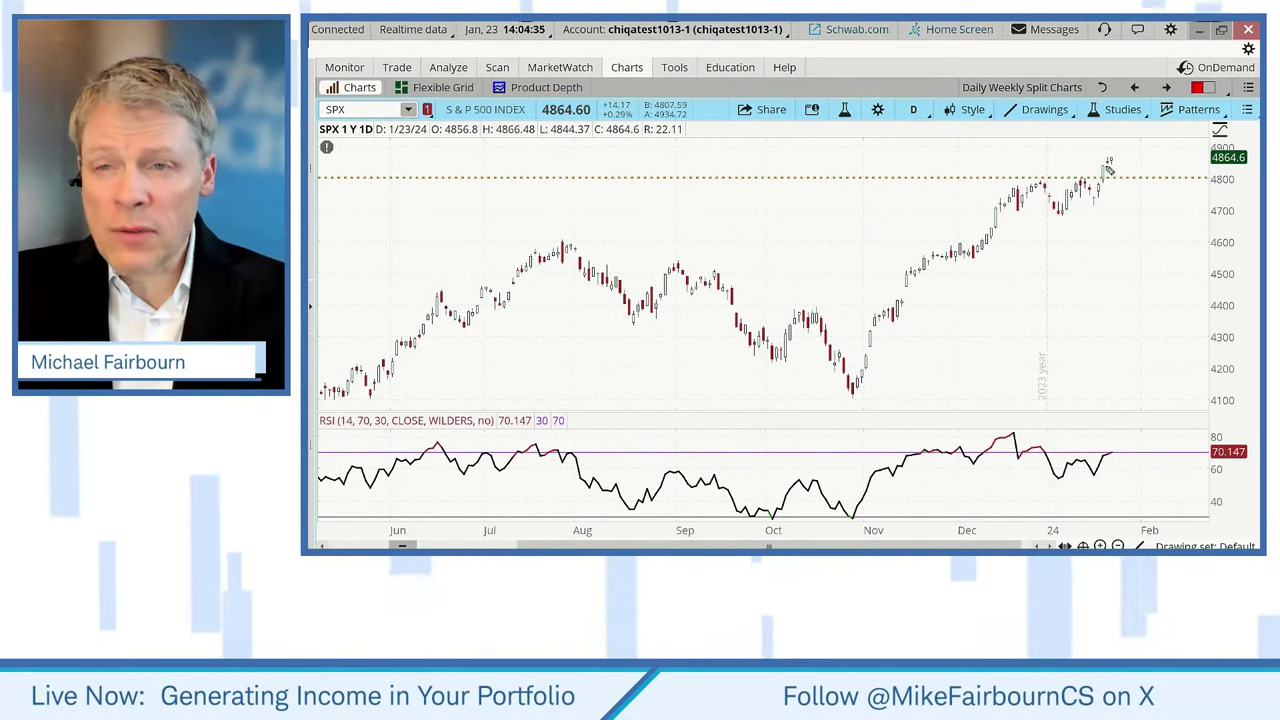
{"action": "left_click_drag", "start_coordinate": [1108, 166], "coordinate": [1157, 172]}
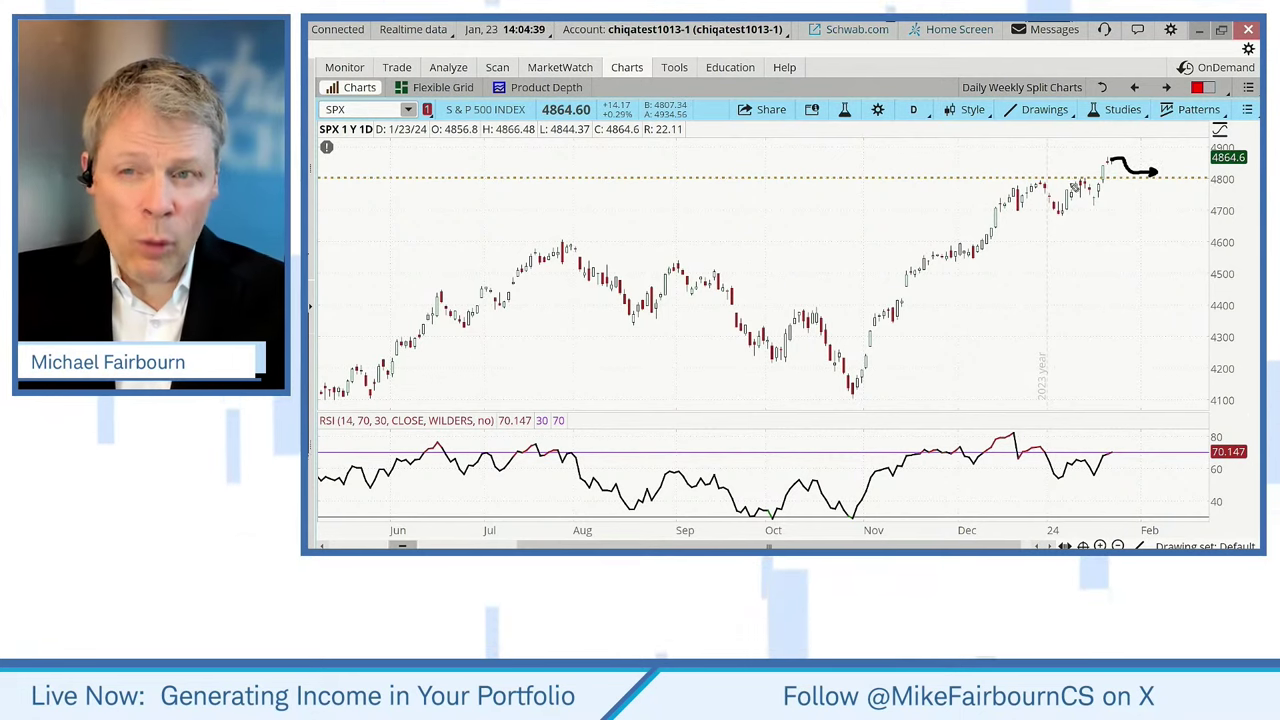
{"action": "left_click_drag", "start_coordinate": [1012, 183], "coordinate": [1197, 185]}
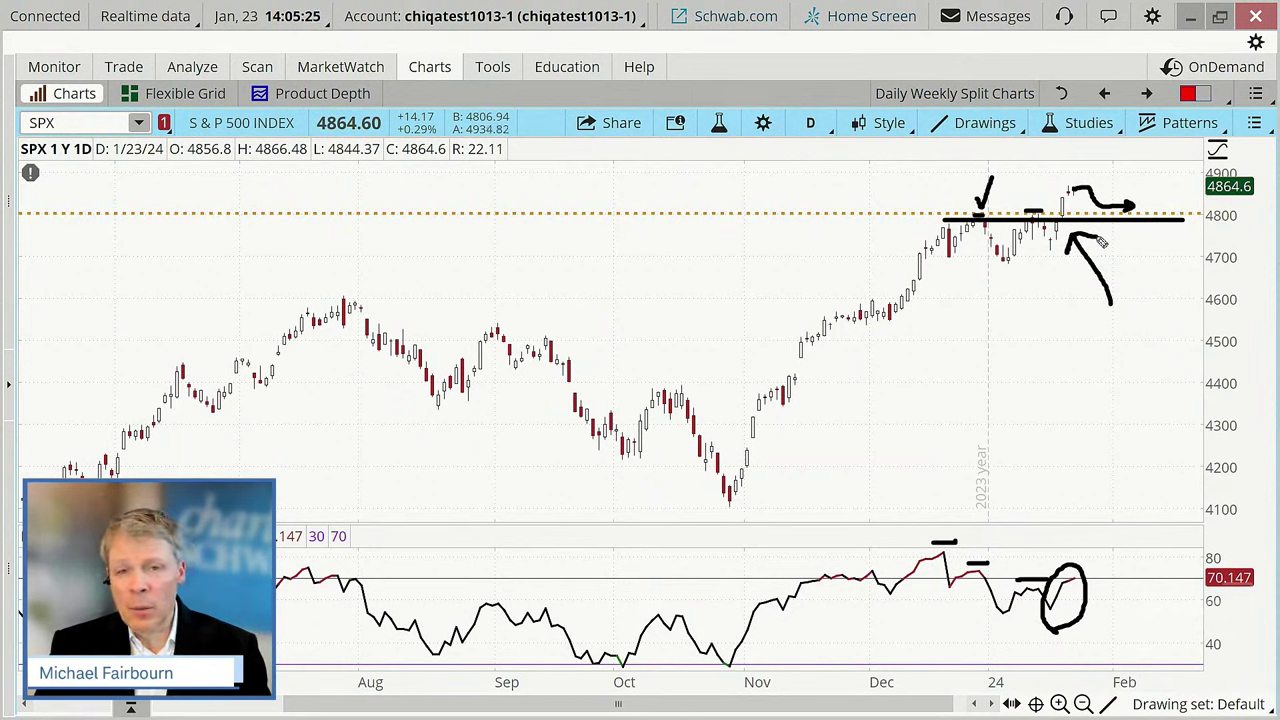
Clear every hand-drawn mark from the SPX price and RSI panes
{"action": "key", "text": "Escape"}
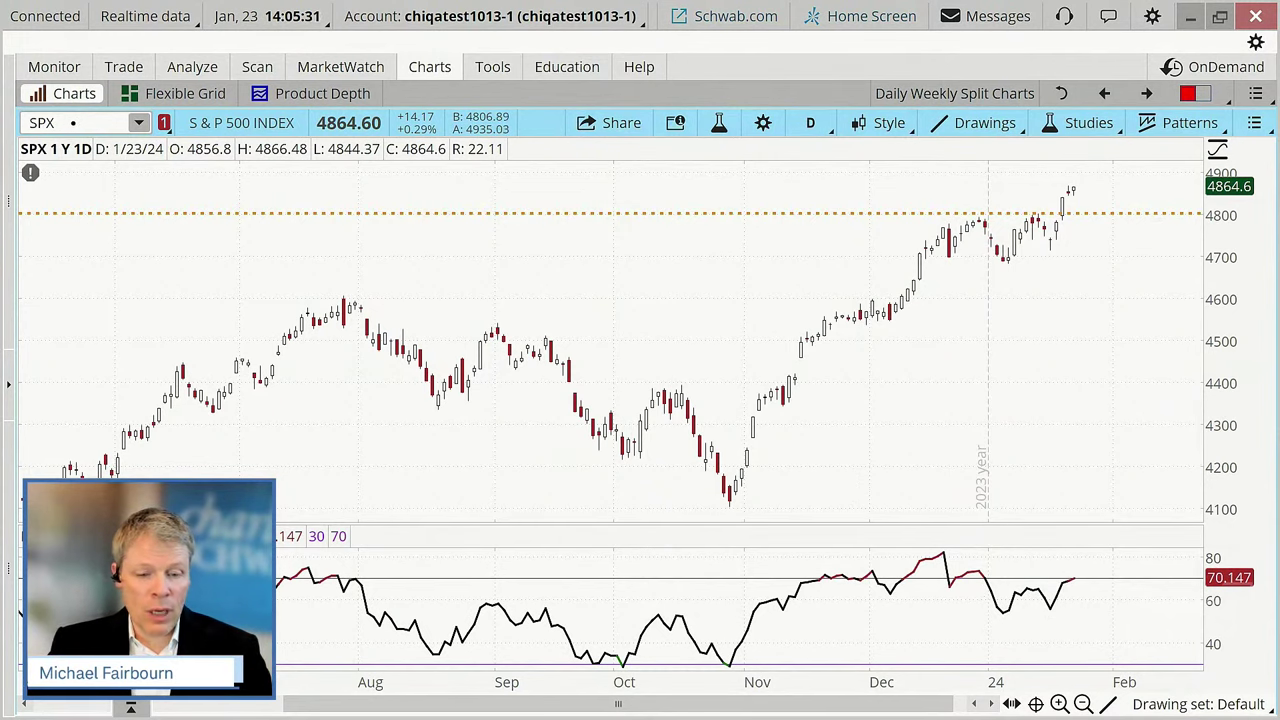
Cycle the chart symbol through NDX, INTC and NVDA, ending on RUT
{"action": "left_click", "coordinate": [104, 124]}
{"action": "type", "text": "NDX"}
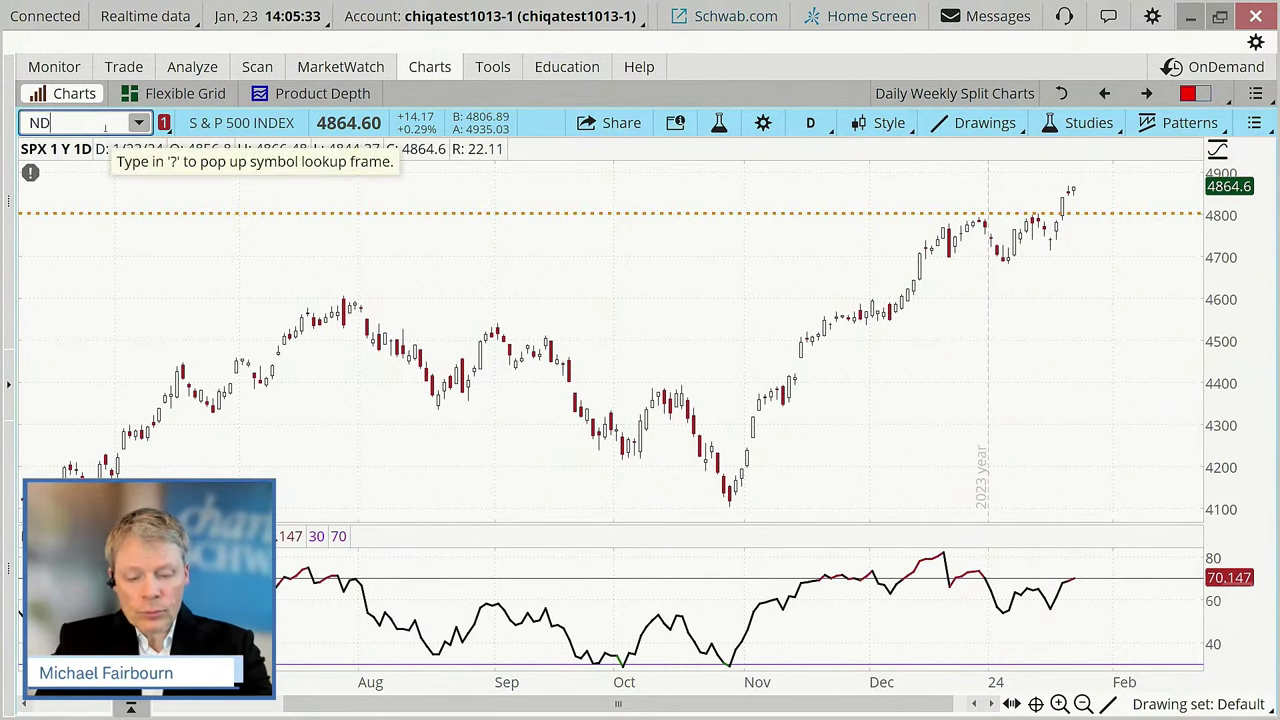
{"action": "key", "text": "Return"}
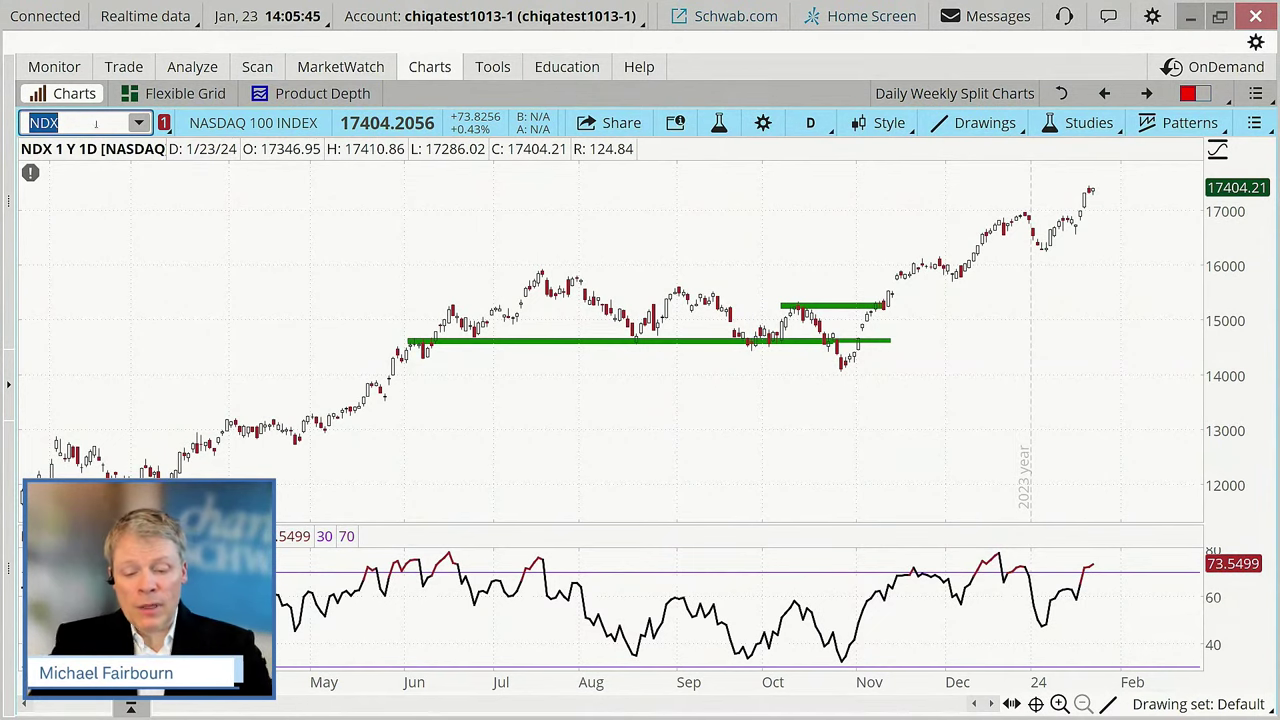
{"action": "type", "text": "C"}
{"action": "key", "text": "Return"}
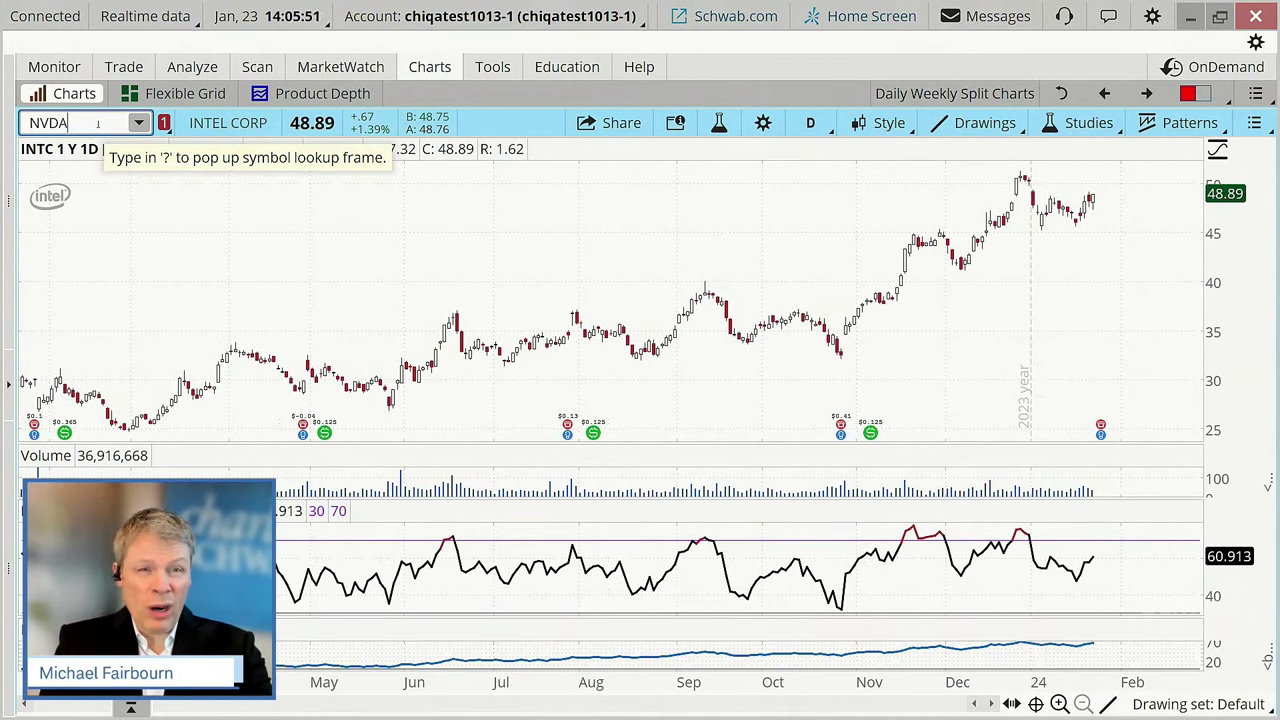
{"action": "key", "text": "Return"}
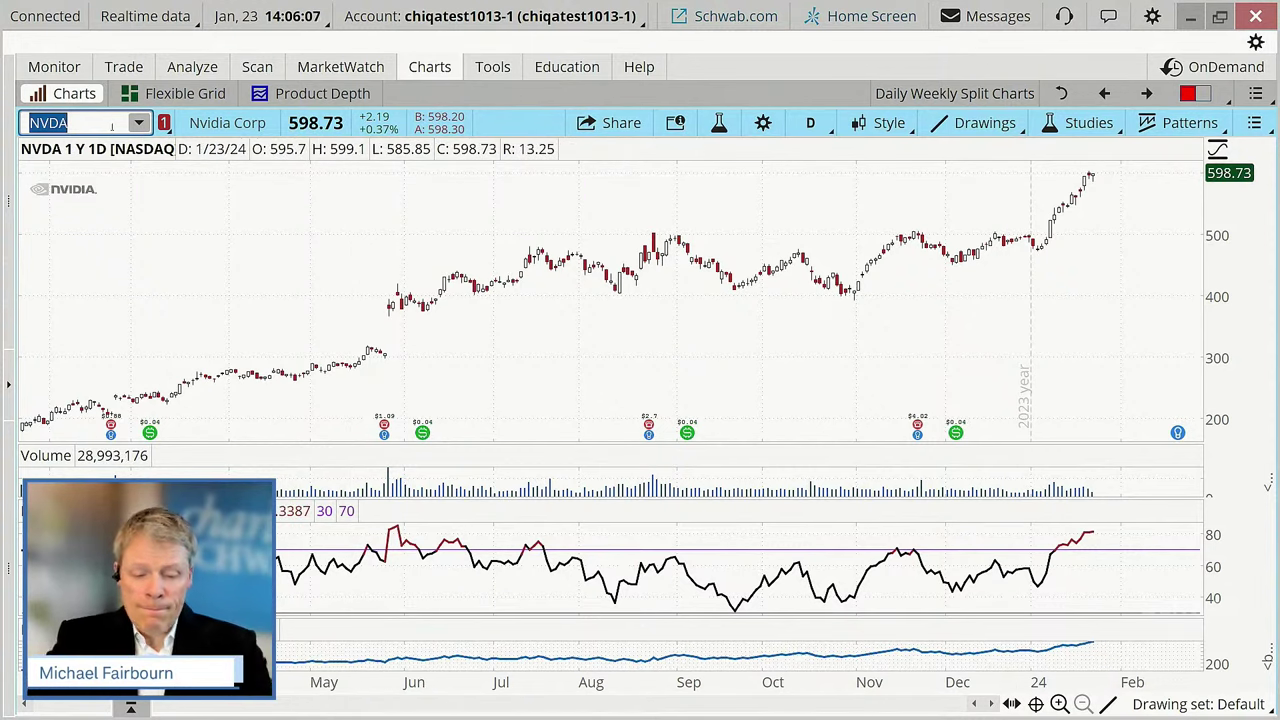
{"action": "key", "text": "Return"}
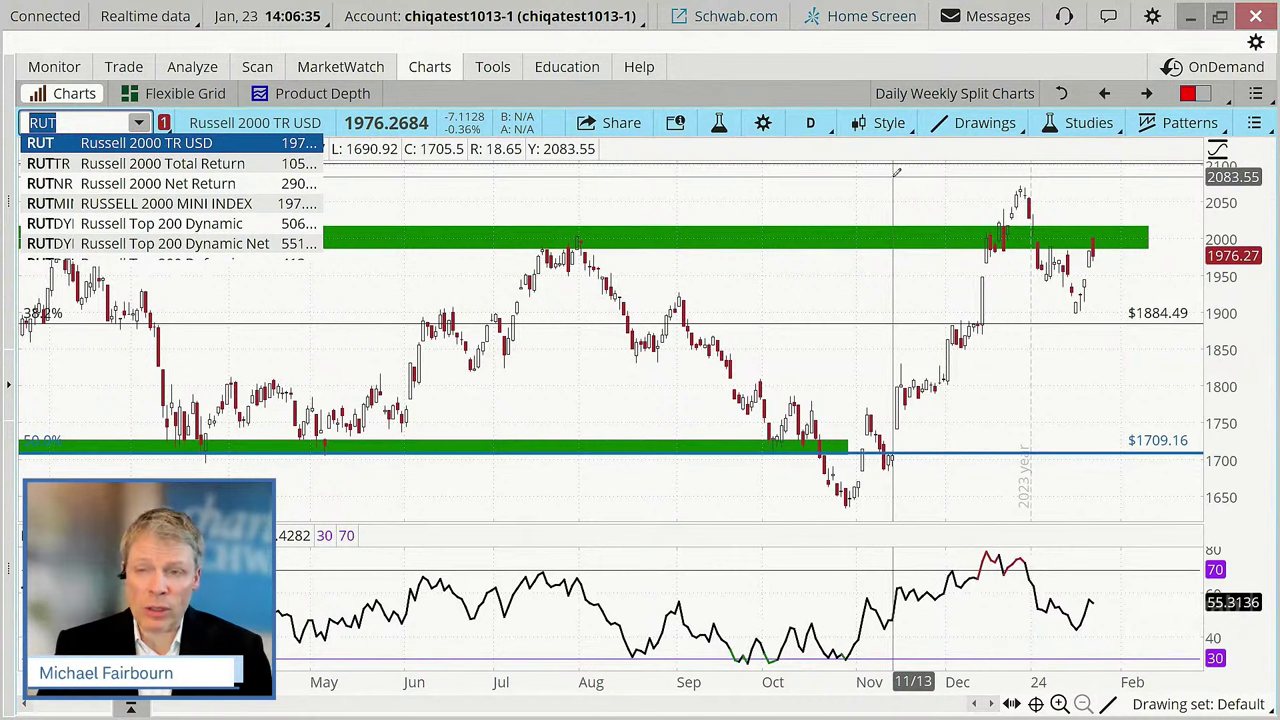
Switch RUT to a 10-year weekly view, sketch support and resistance lines, then erase them
{"action": "left_click", "coordinate": [1146, 93]}
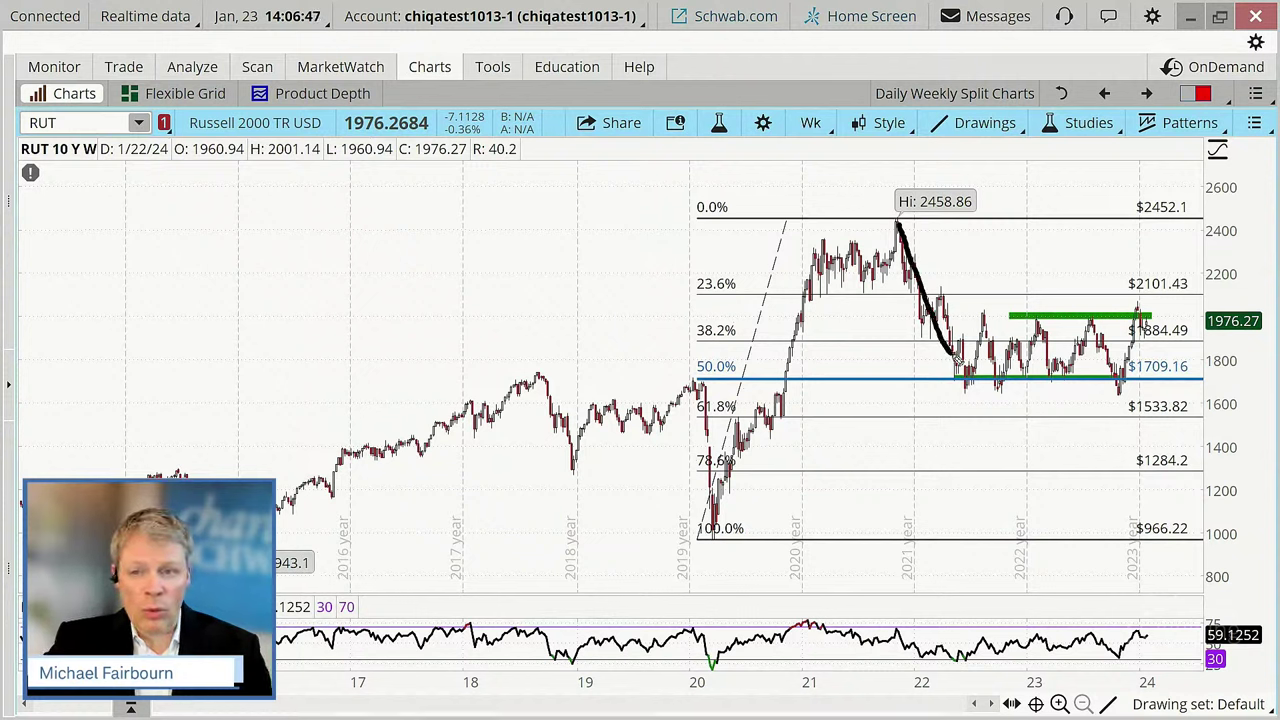
{"action": "mouse_move", "coordinate": [960, 364]}
{"action": "left_mouse_down"}
{"action": "mouse_move", "coordinate": [1000, 380]}
{"action": "mouse_move", "coordinate": [1104, 375]}
{"action": "left_mouse_up"}
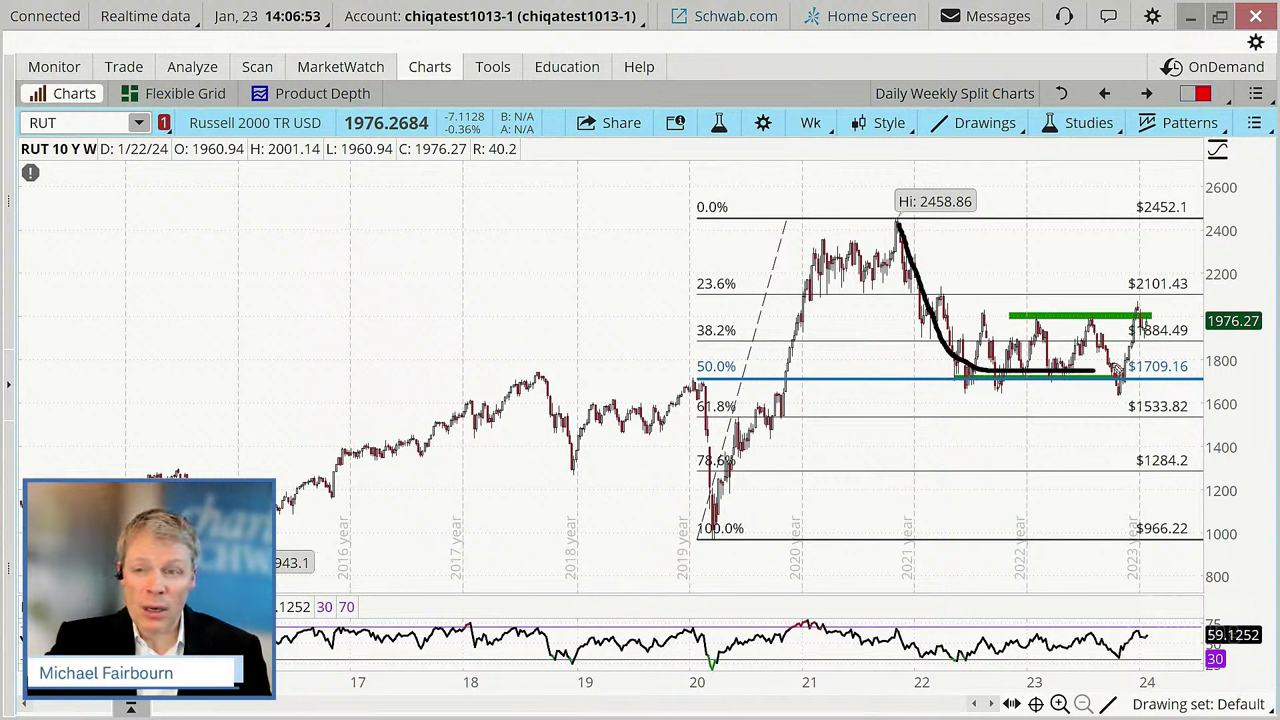
{"action": "left_click_drag", "start_coordinate": [966, 316], "coordinate": [1194, 316]}
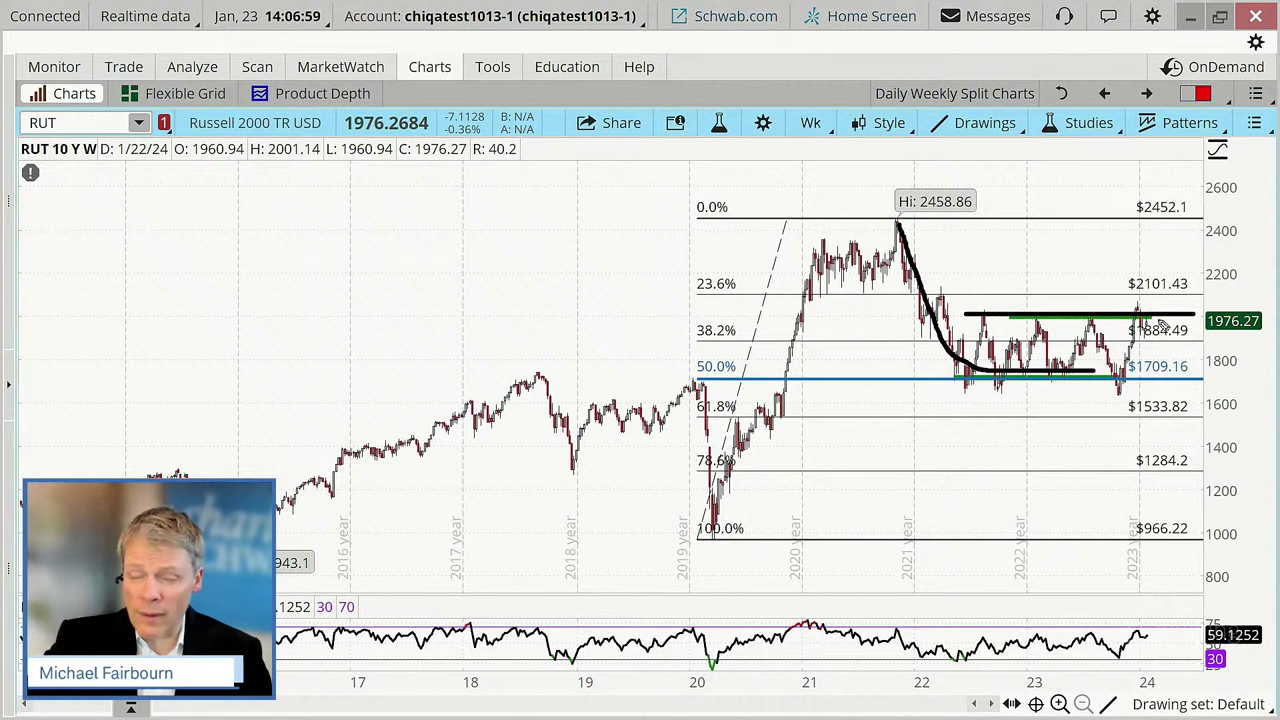
{"action": "left_click_drag", "start_coordinate": [1072, 374], "coordinate": [1188, 376]}
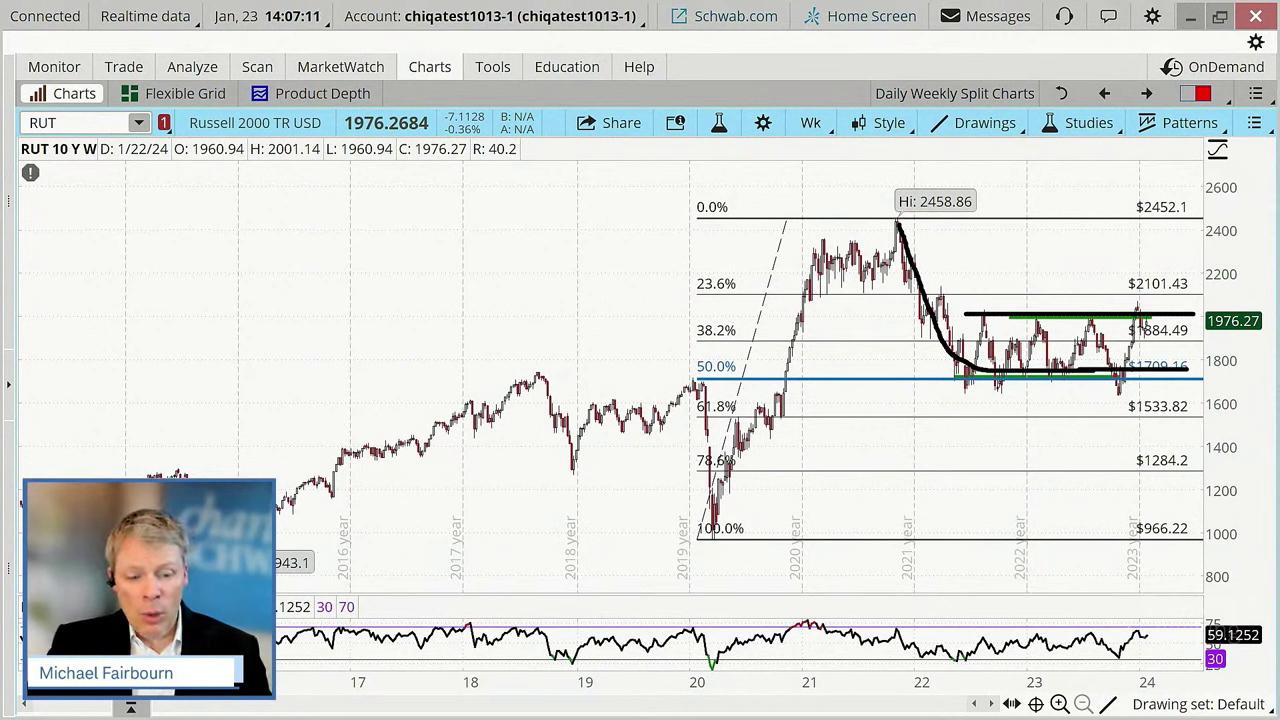
{"action": "key", "text": "Escape"}
Load the SPX chart, then the NDX Nasdaq 100 index chart
{"action": "left_click", "coordinate": [94, 121]}
{"action": "type", "text": "SPX"}
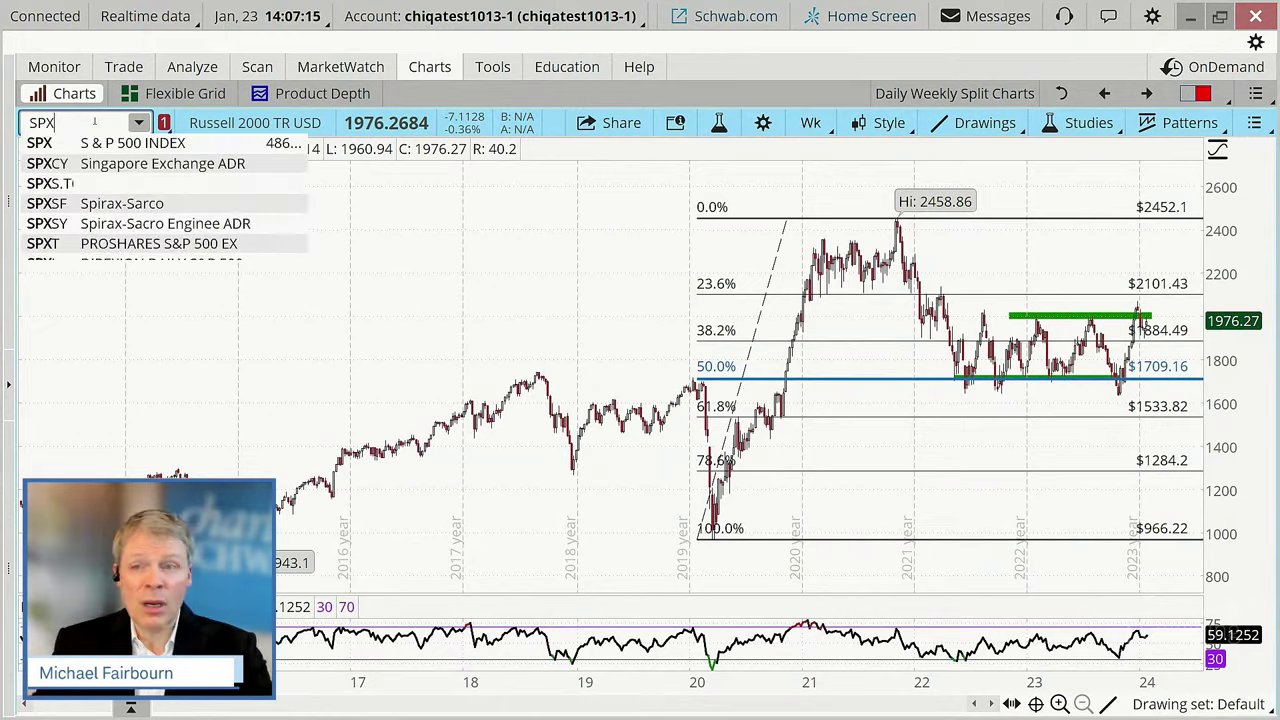
{"action": "key", "text": "Return"}
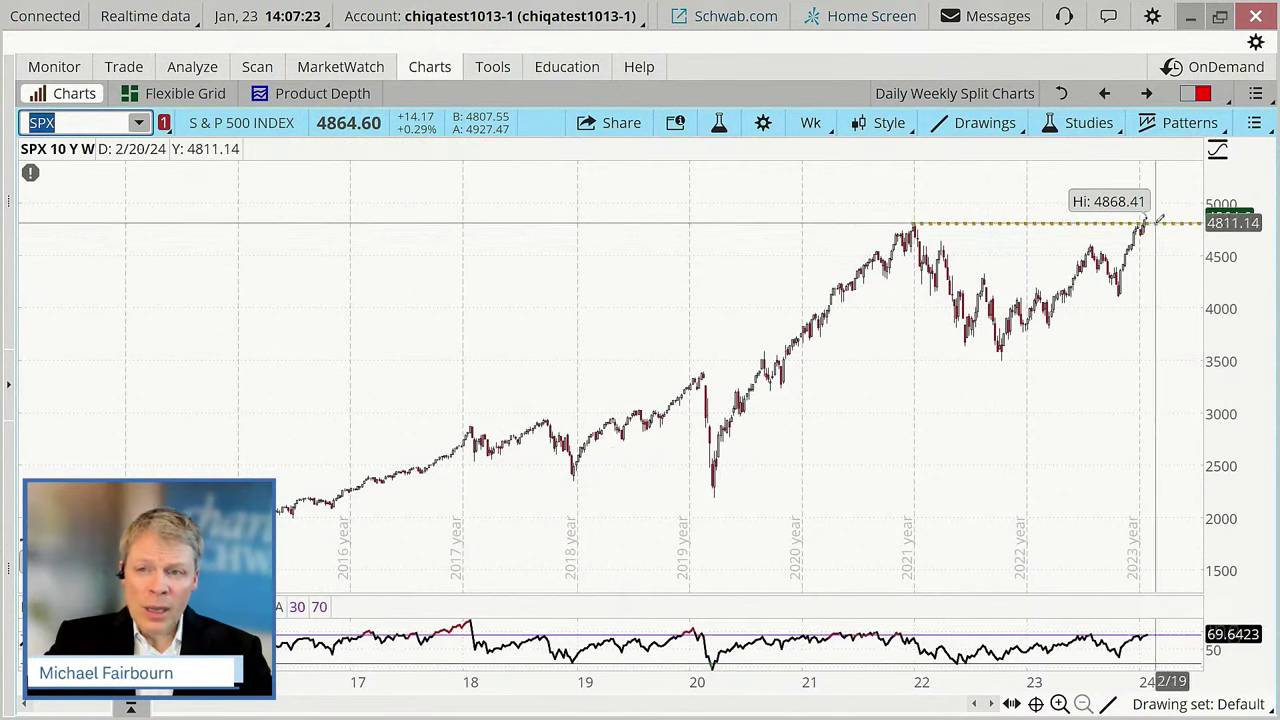
{"action": "type", "text": "ND"}
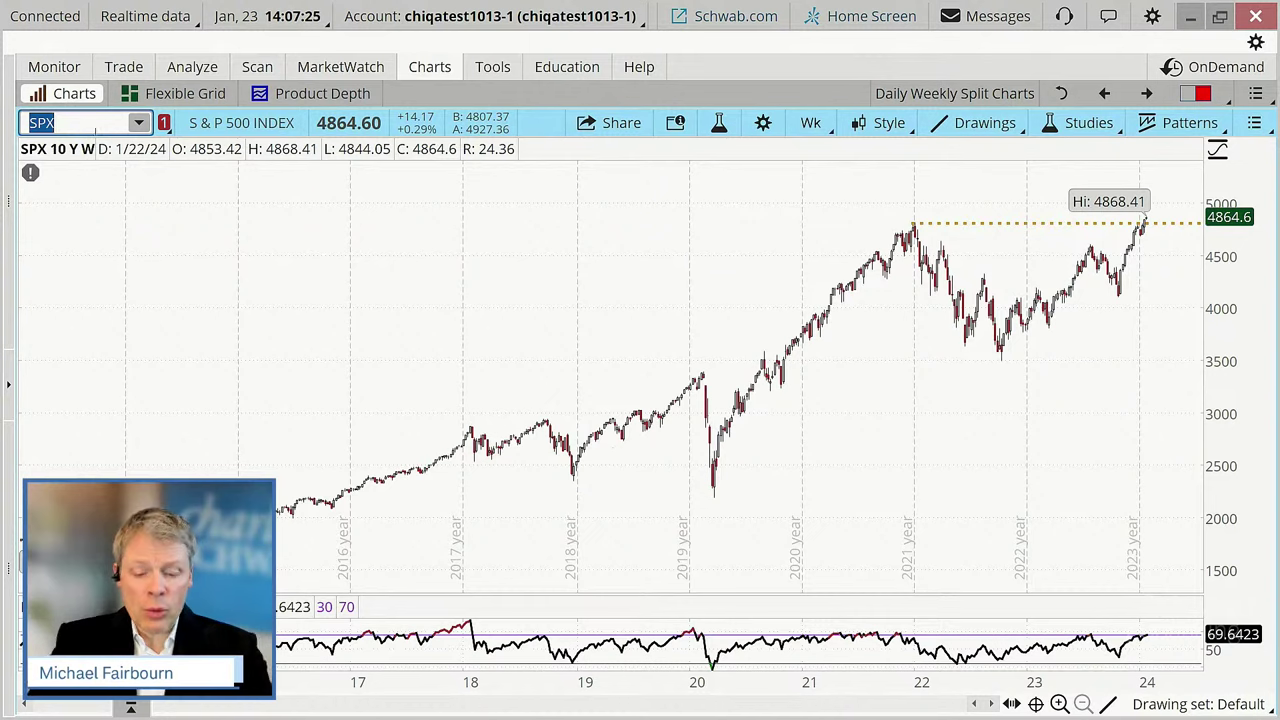
{"action": "type", "text": "X"}
{"action": "left_click", "coordinate": [102, 140]}
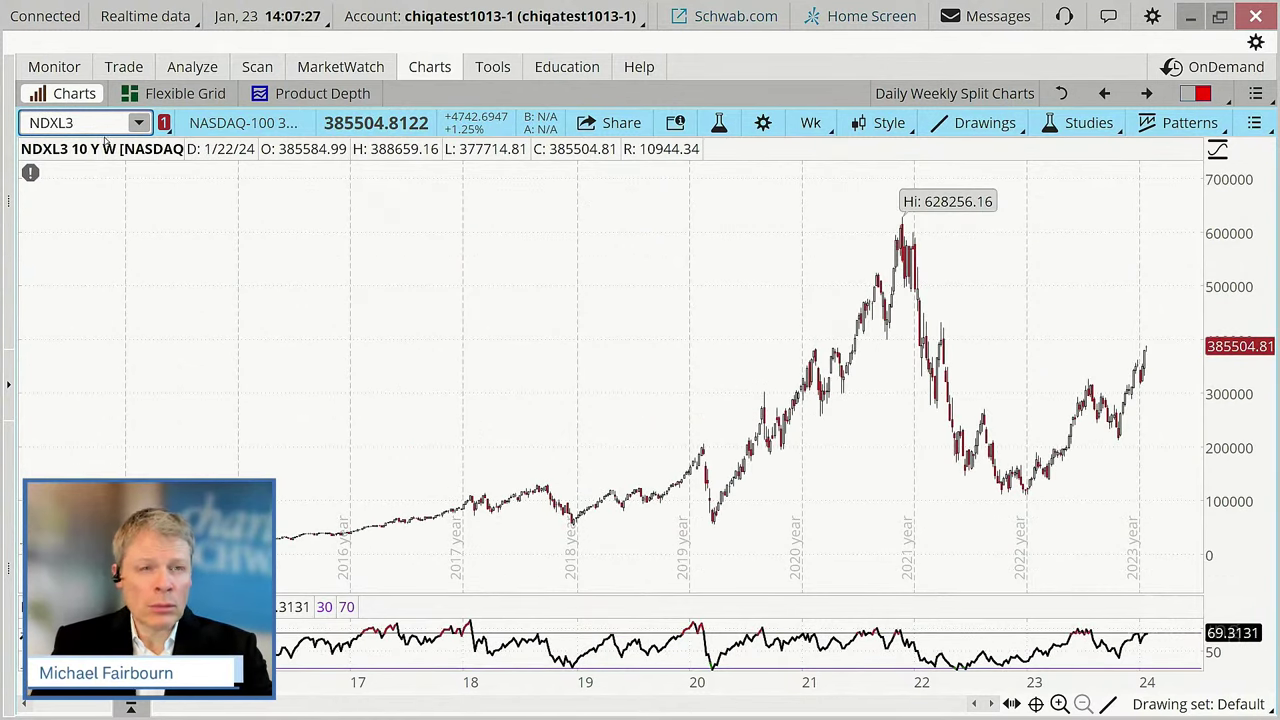
{"action": "key", "text": "BackSpace"}
{"action": "key", "text": "BackSpace"}
{"action": "key", "text": "Return"}
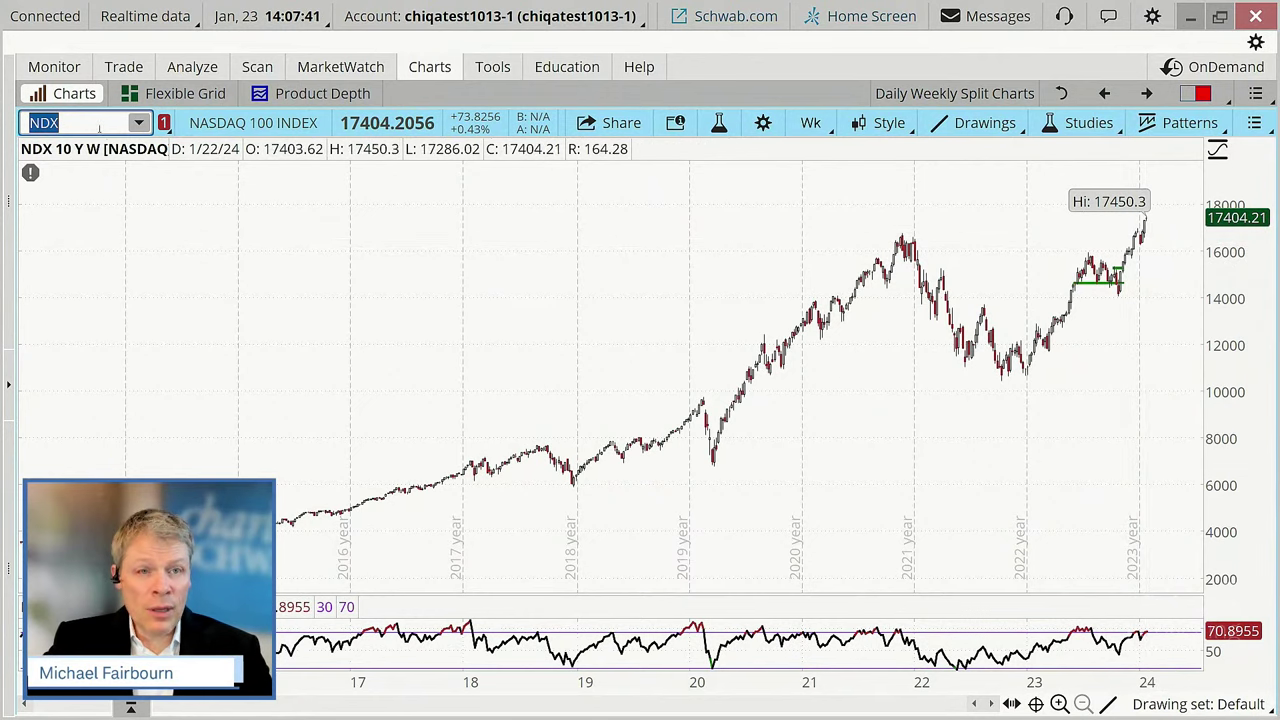
Reload the SPX chart and switch to the MarketWatch earnings calendar
{"action": "type", "text": "SPX"}
{"action": "key", "text": "Return"}
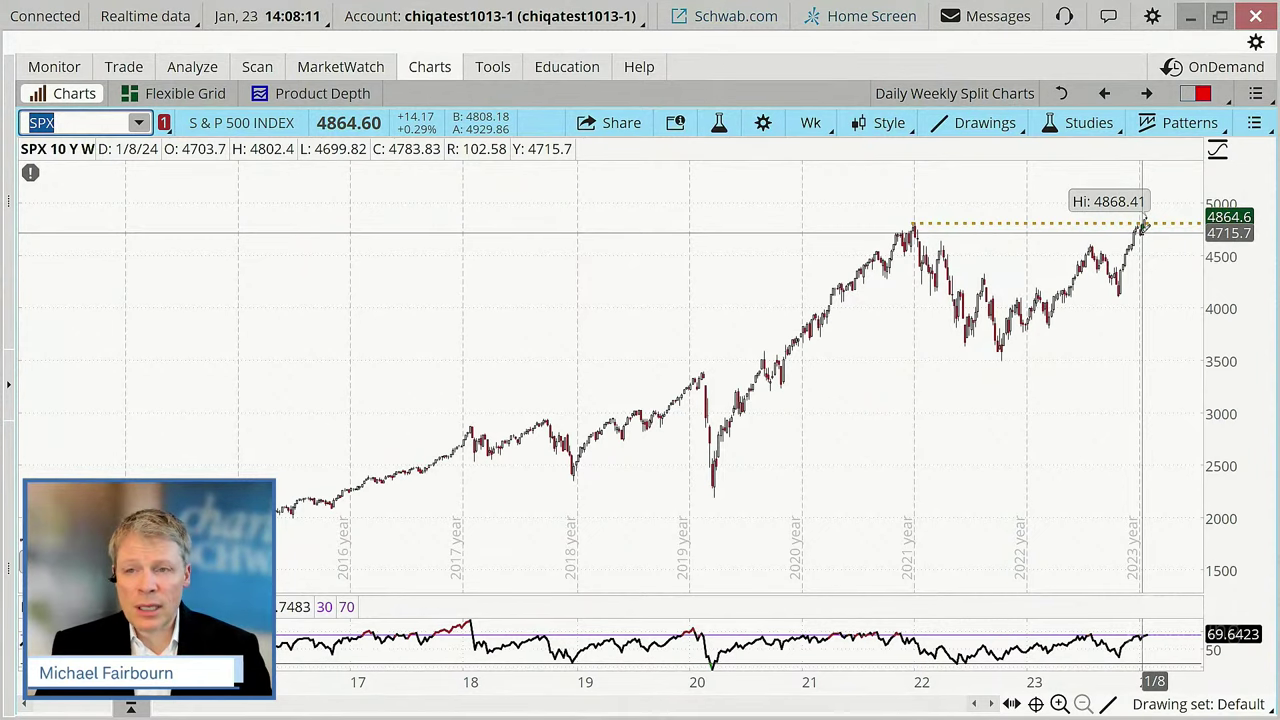
{"action": "left_click", "coordinate": [340, 67]}
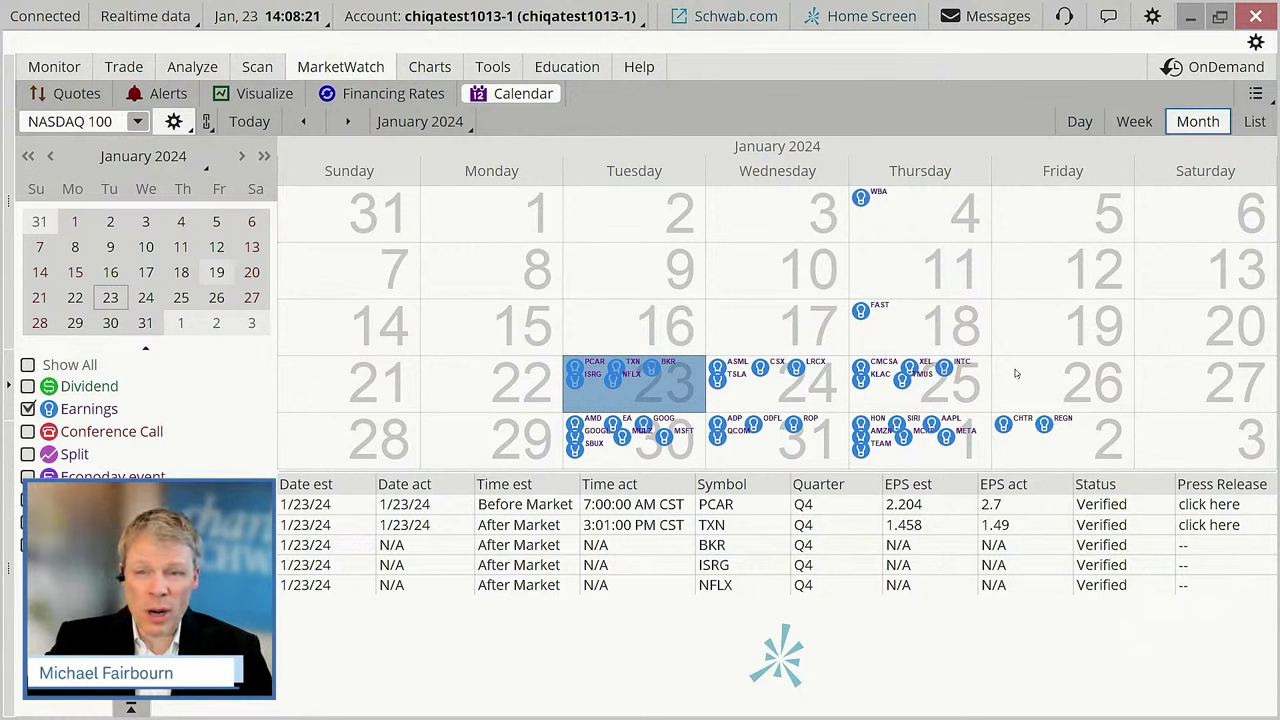
Open the calendar's company filter list and expand the Public (S - W) submenu
{"action": "mouse_move", "coordinate": [719, 367]}
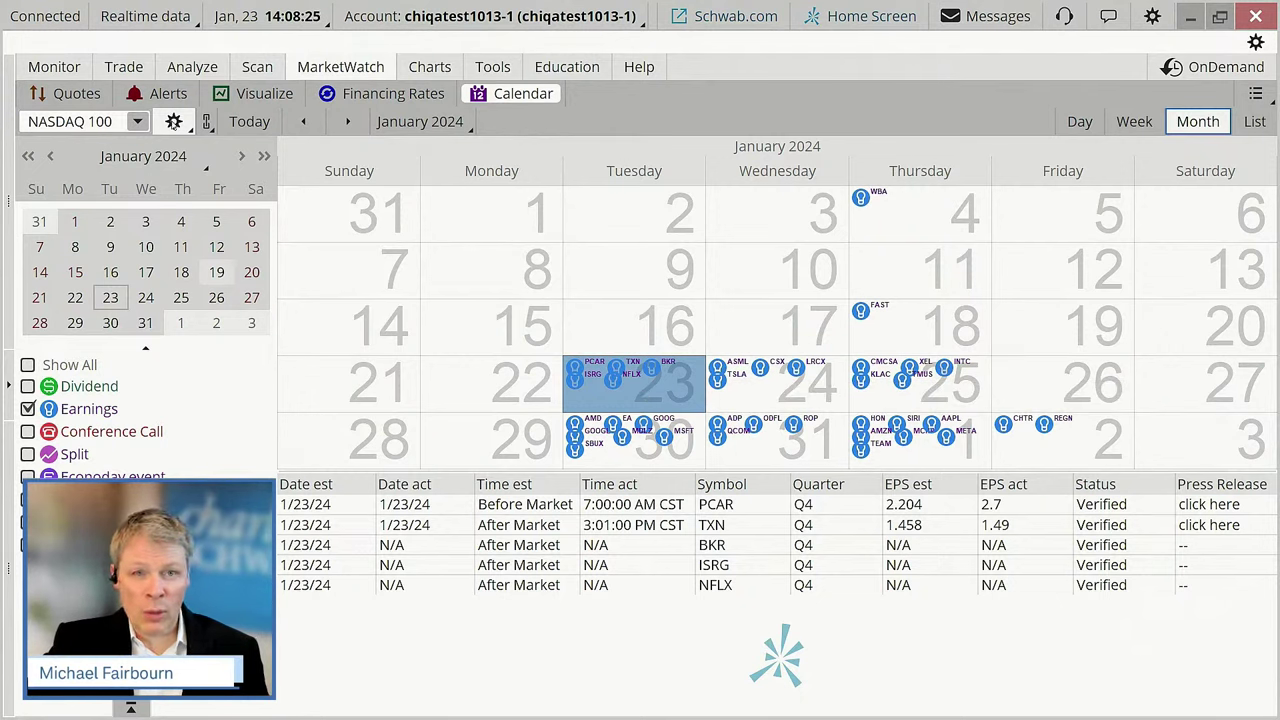
{"action": "left_click", "coordinate": [173, 121]}
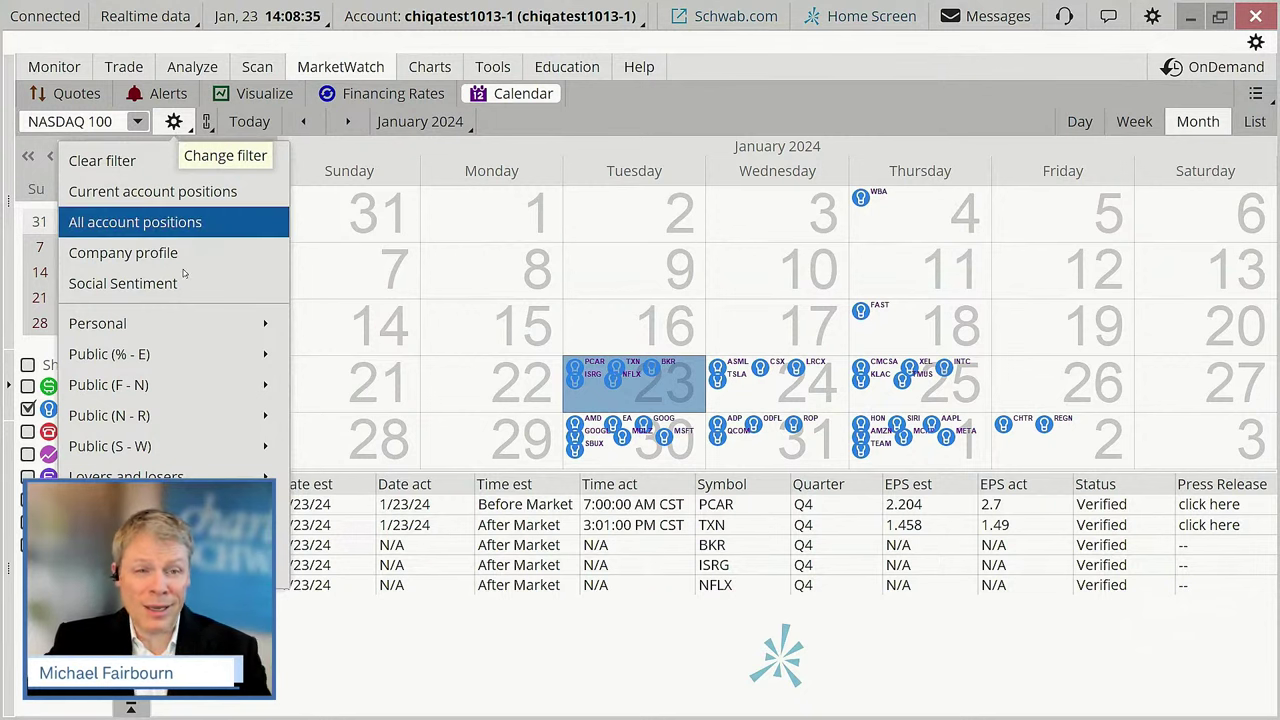
{"action": "mouse_move", "coordinate": [180, 427]}
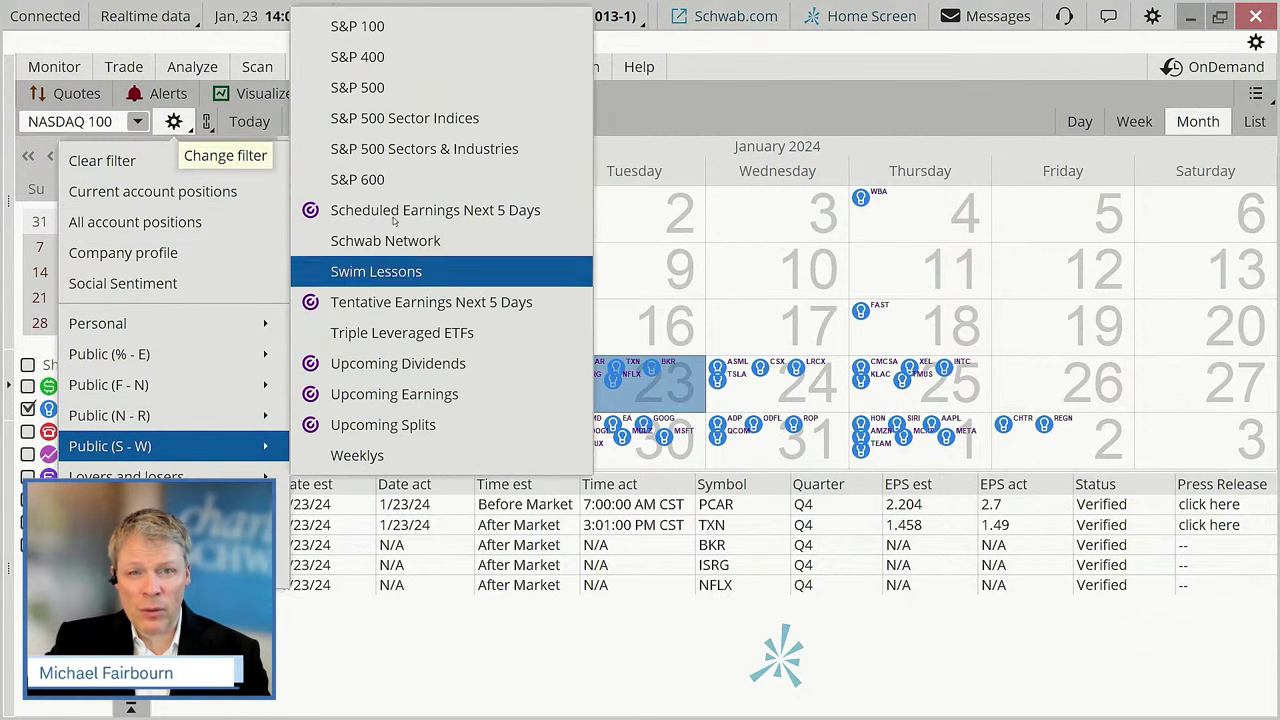
Filter the calendar to S&P 500 and view the January 25 and 24 earnings reports
{"action": "left_click", "coordinate": [395, 98]}
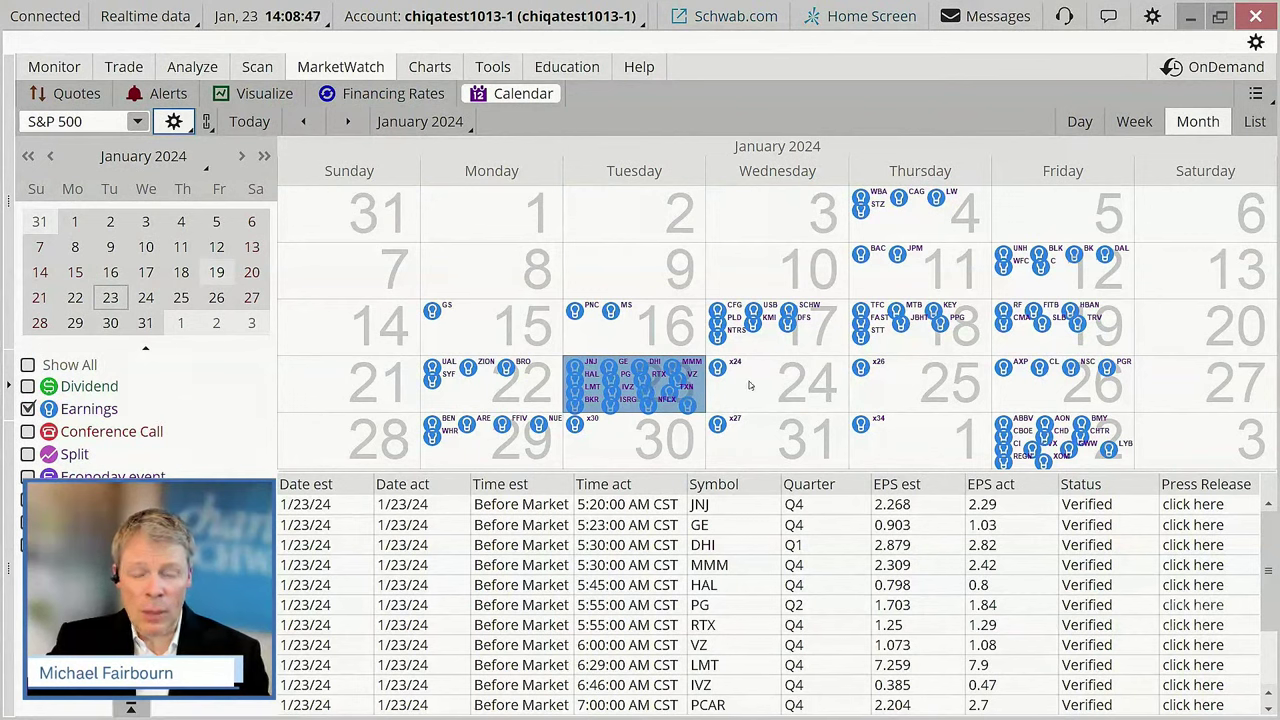
{"action": "mouse_move", "coordinate": [680, 388]}
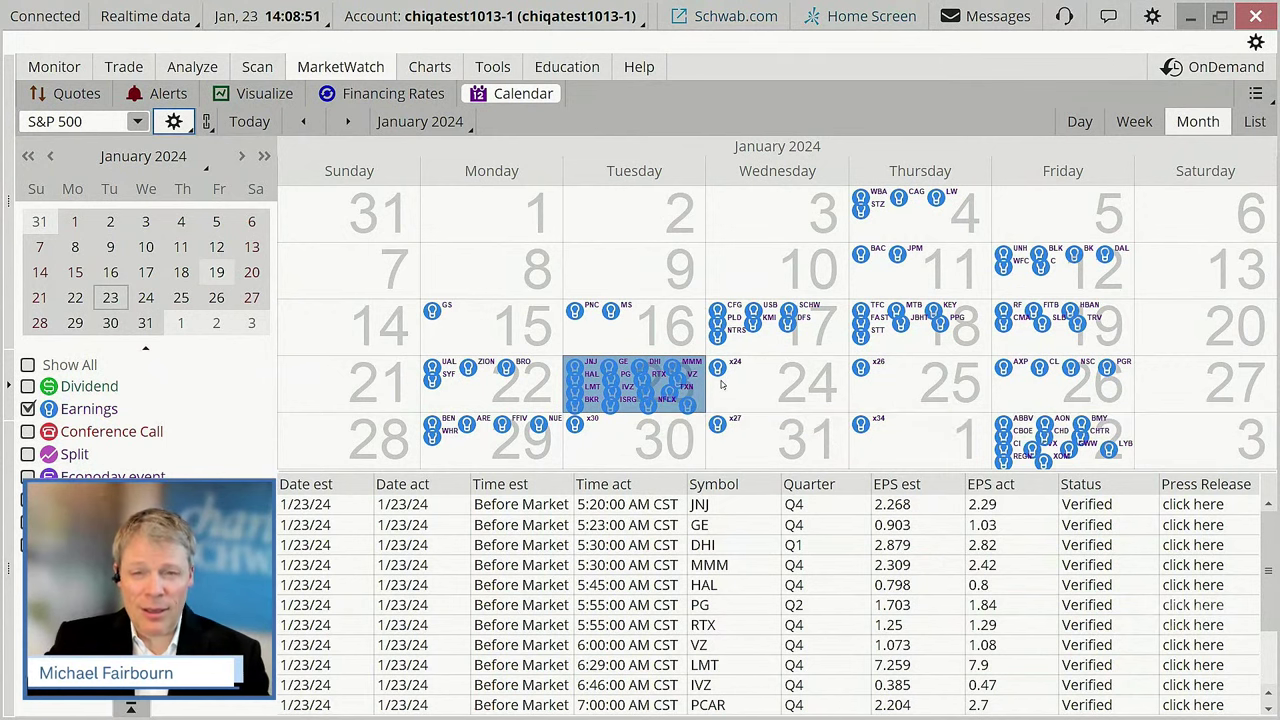
{"action": "mouse_move", "coordinate": [738, 372]}
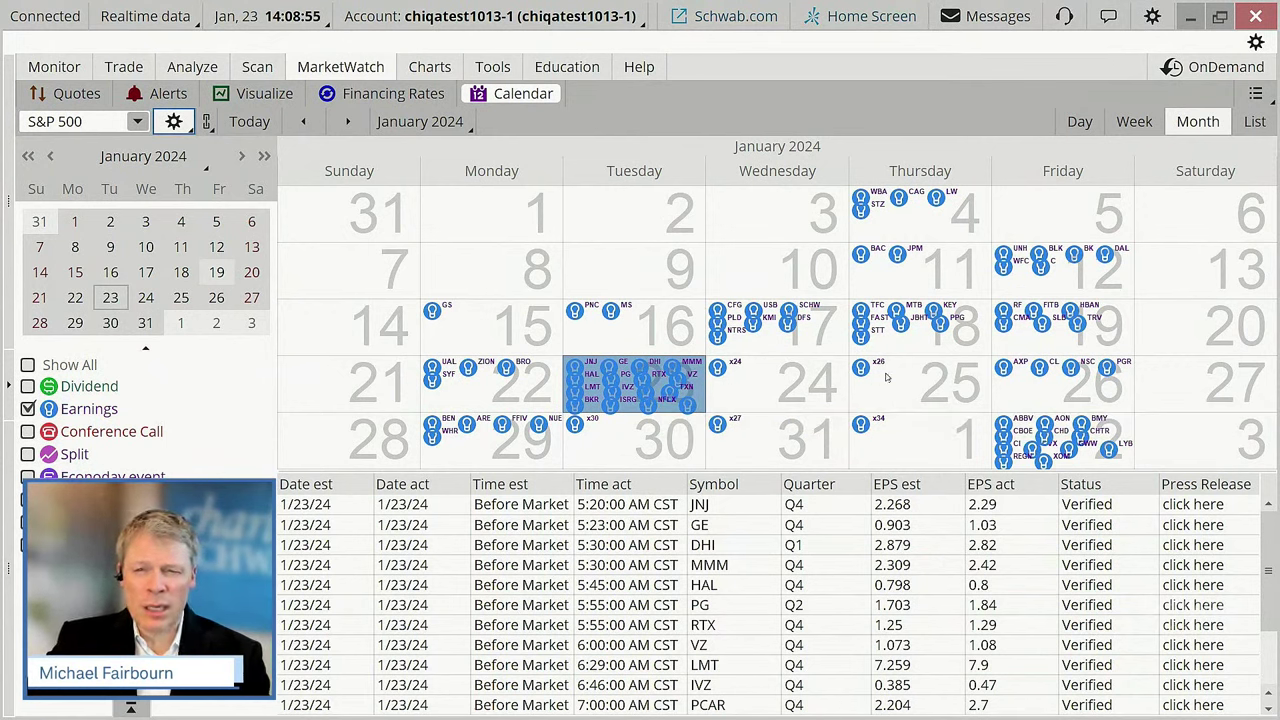
{"action": "left_click", "coordinate": [874, 368]}
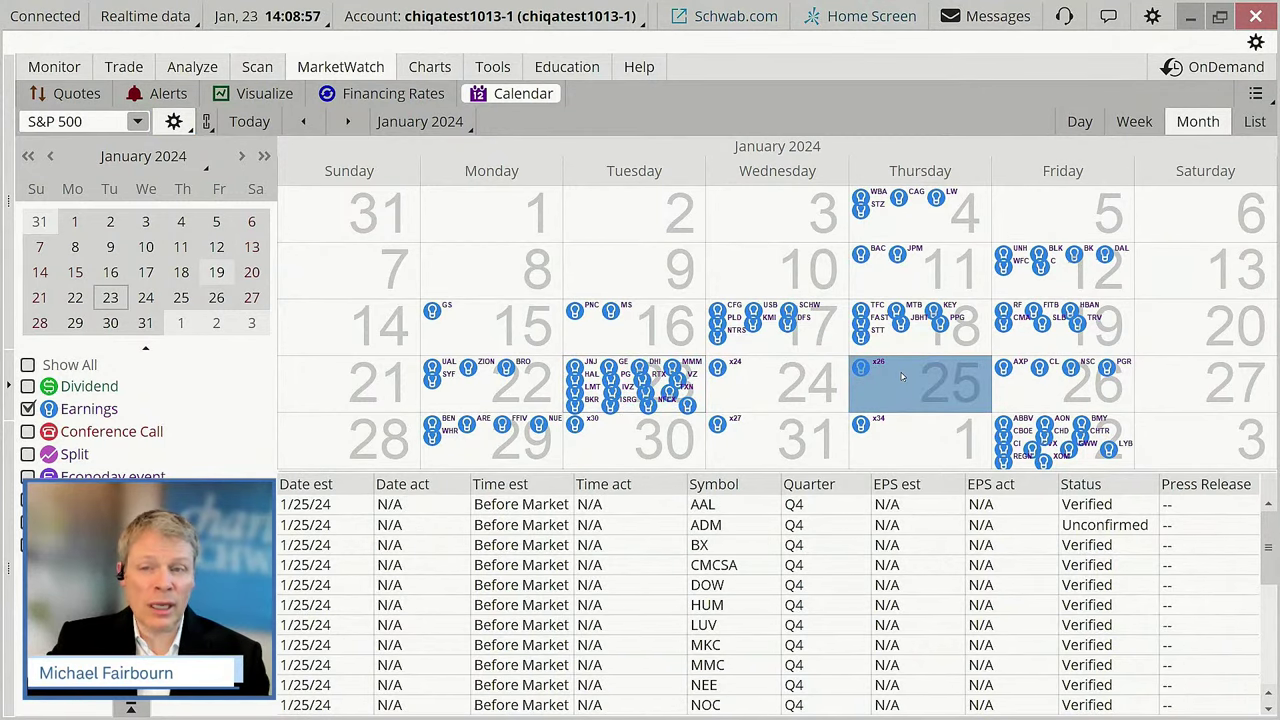
{"action": "left_click", "coordinate": [772, 387]}
{"action": "scroll", "coordinate": [720, 524], "scroll_direction": "down", "scroll_amount": 3}
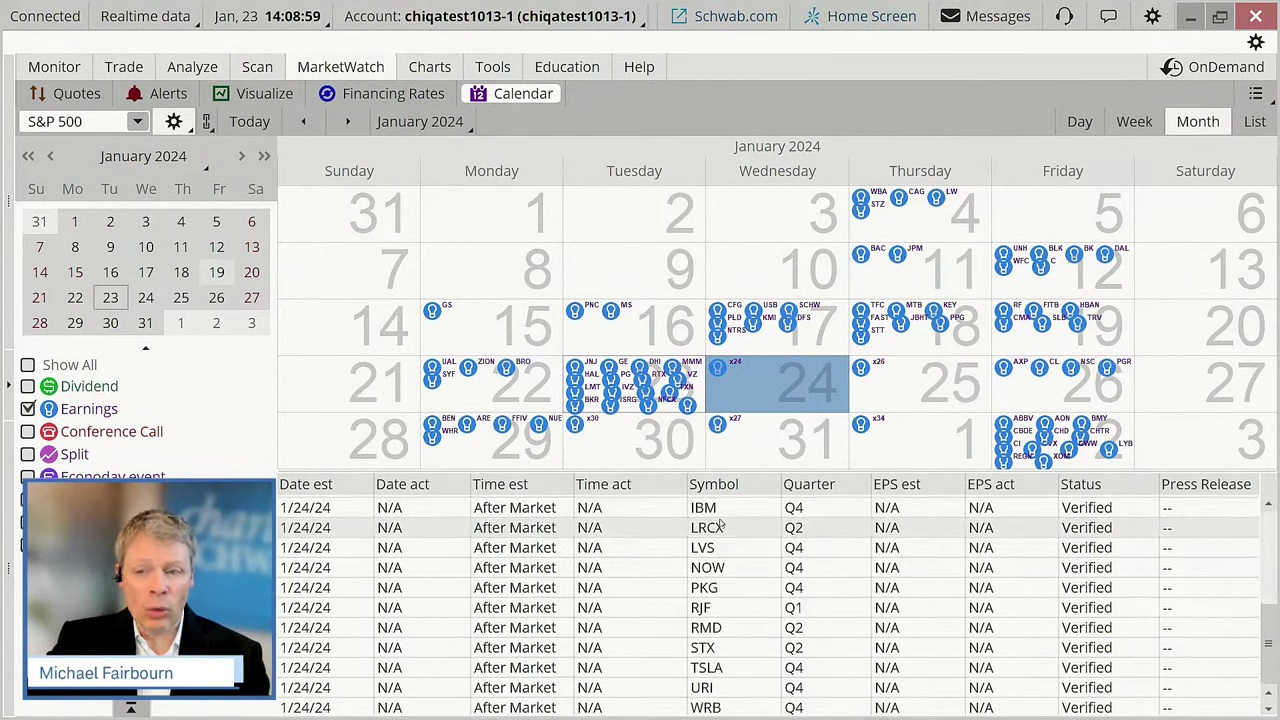
{"action": "scroll", "coordinate": [720, 524], "scroll_direction": "up", "scroll_amount": 3}
Return to the SPX chart and set it to one year of daily bars
{"action": "mouse_move", "coordinate": [430, 70]}
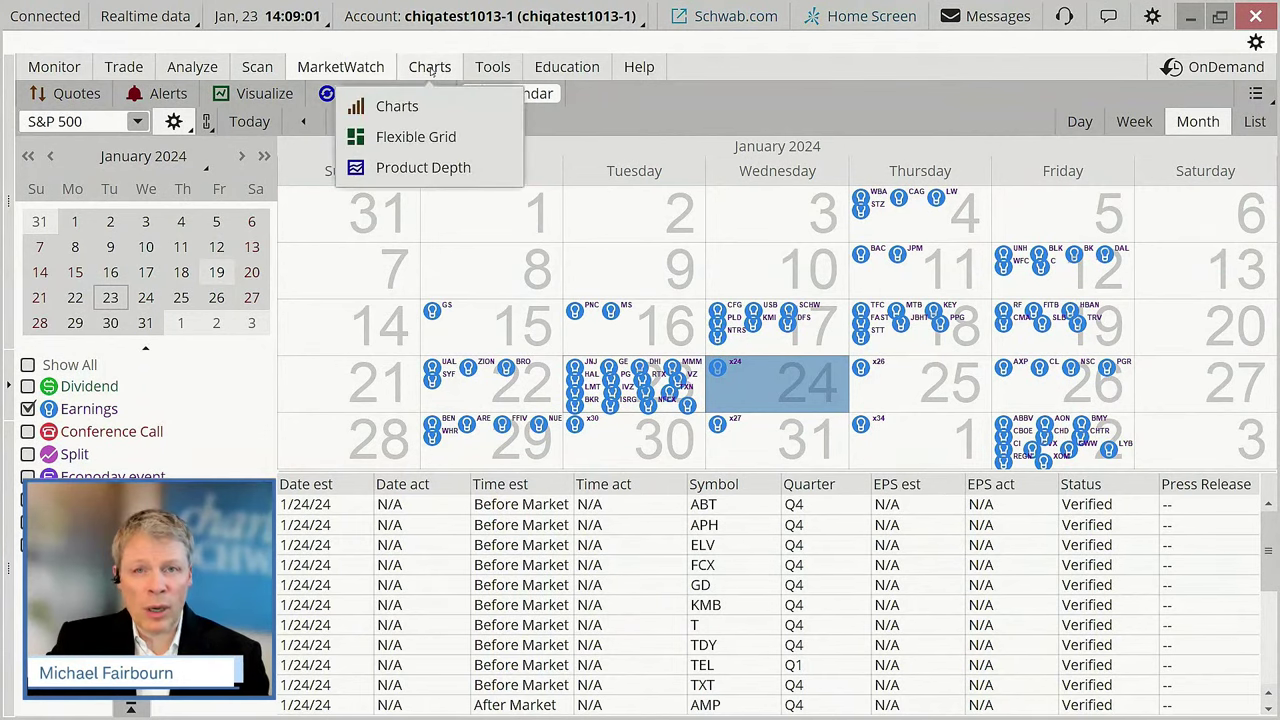
{"action": "left_click", "coordinate": [430, 67]}
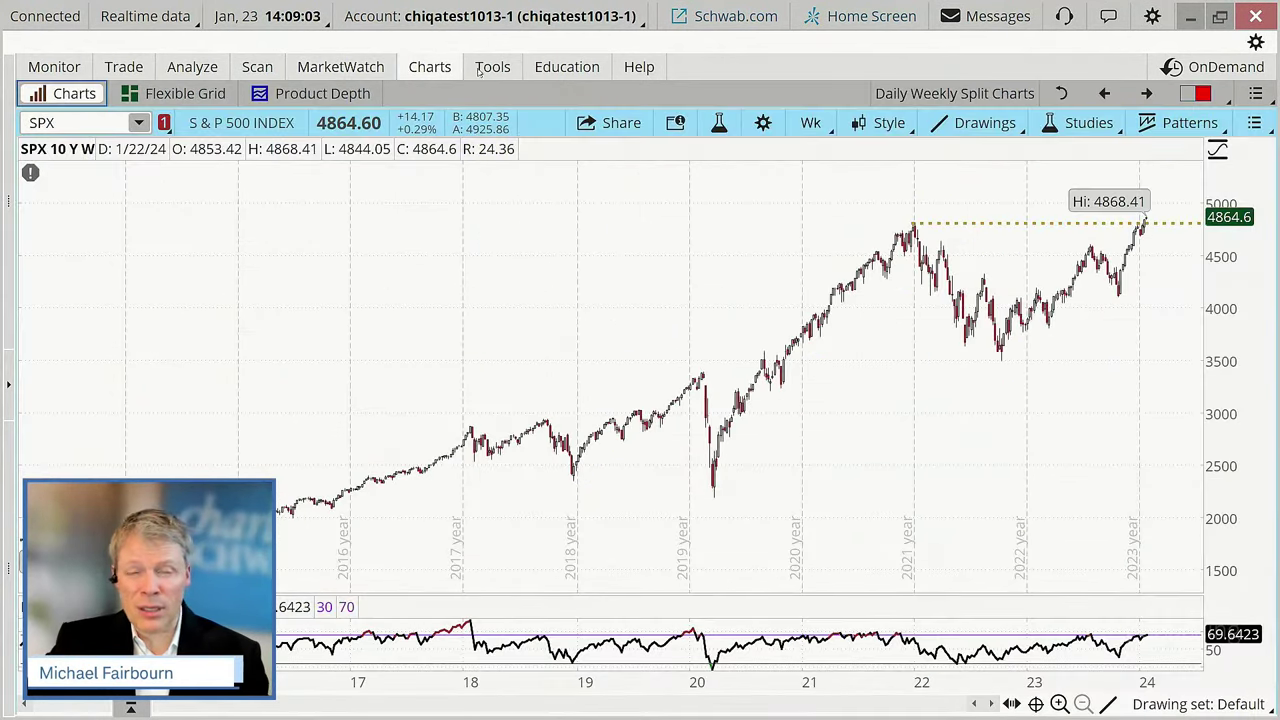
{"action": "left_click", "coordinate": [1103, 93]}
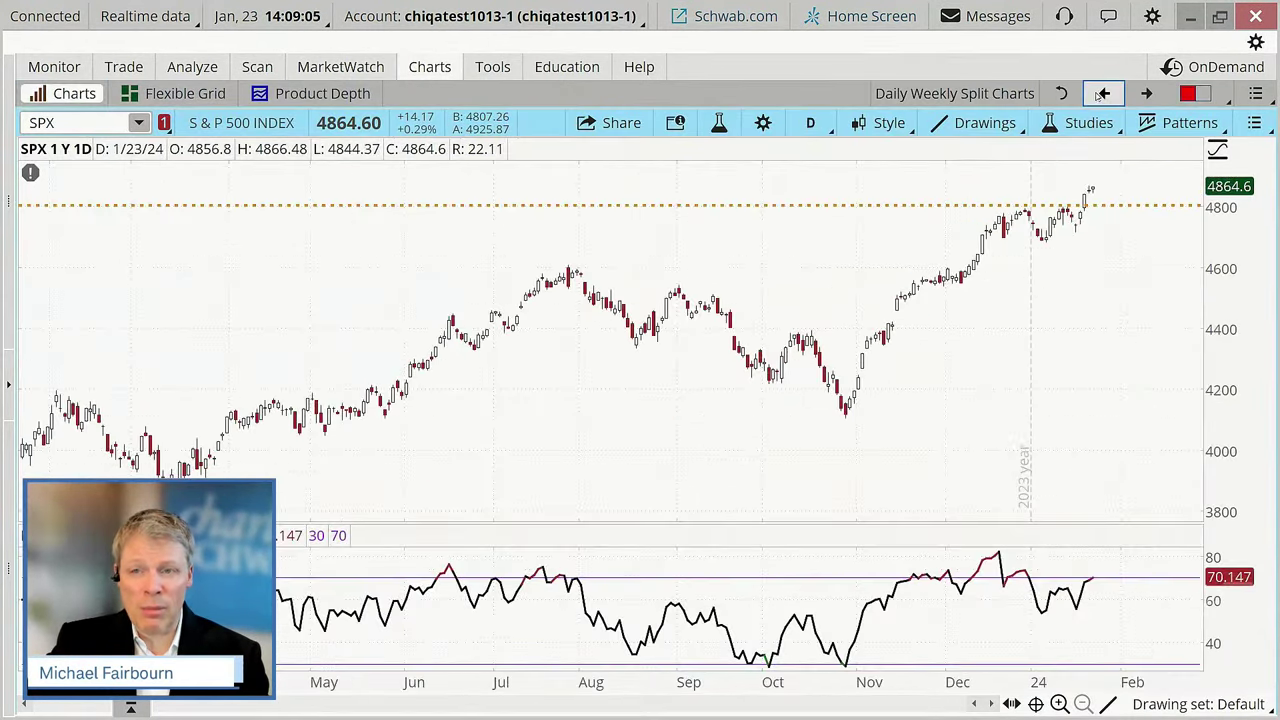